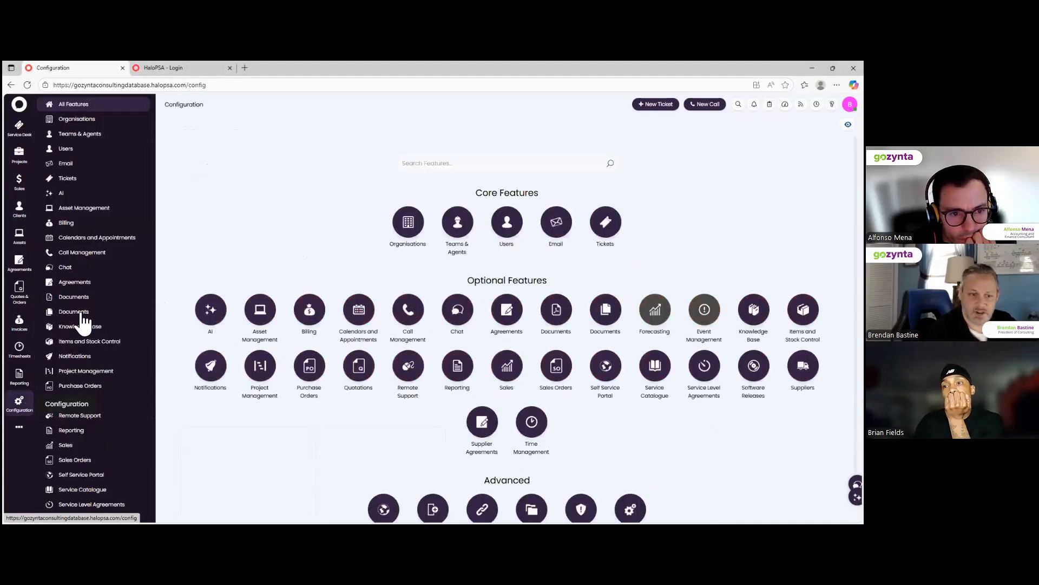
Go to Configuration > Tickets > Statuses to list all 20 ticket statuses.
left_click(68, 181)
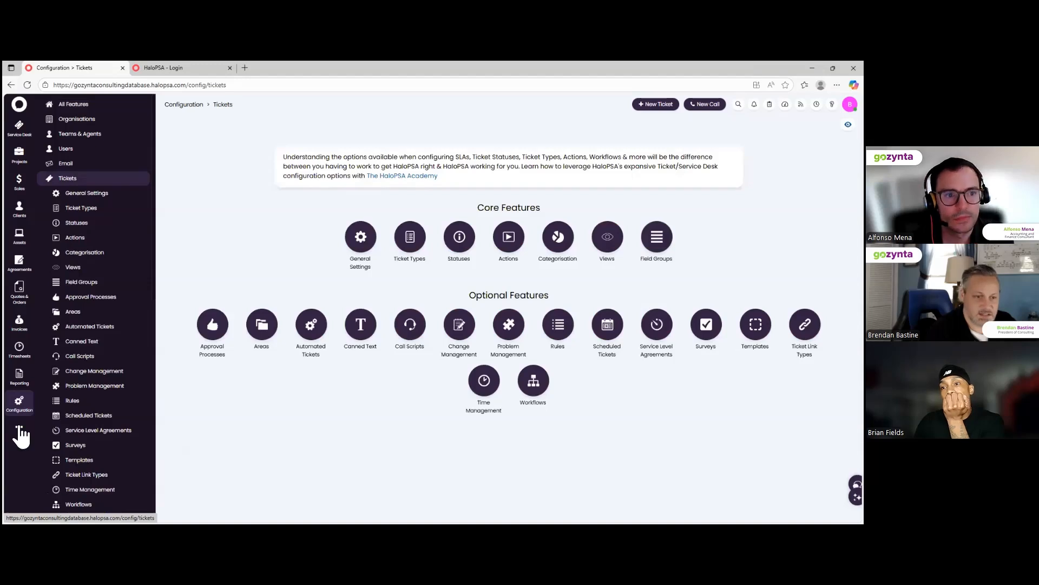
left_click(67, 225)
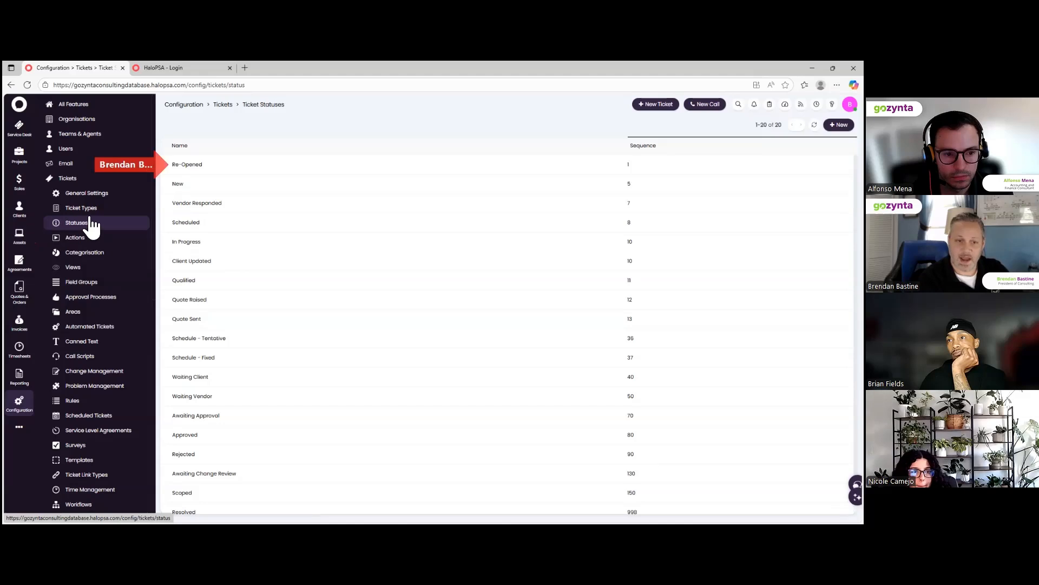
Open the Re-Opened status and scroll through its colour, SLA and email settings.
left_click(189, 167)
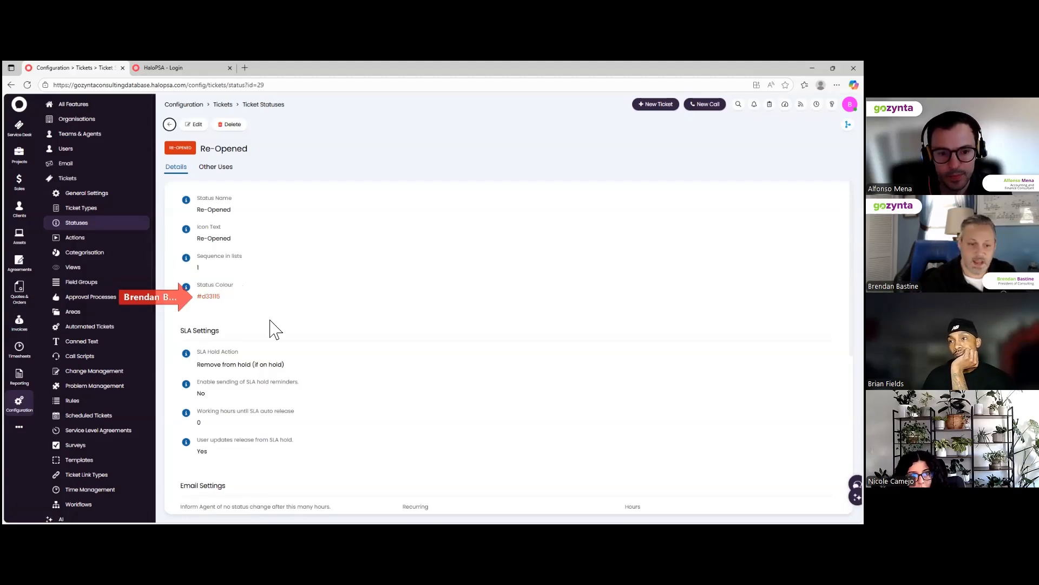
scroll(269, 336, "down", 1)
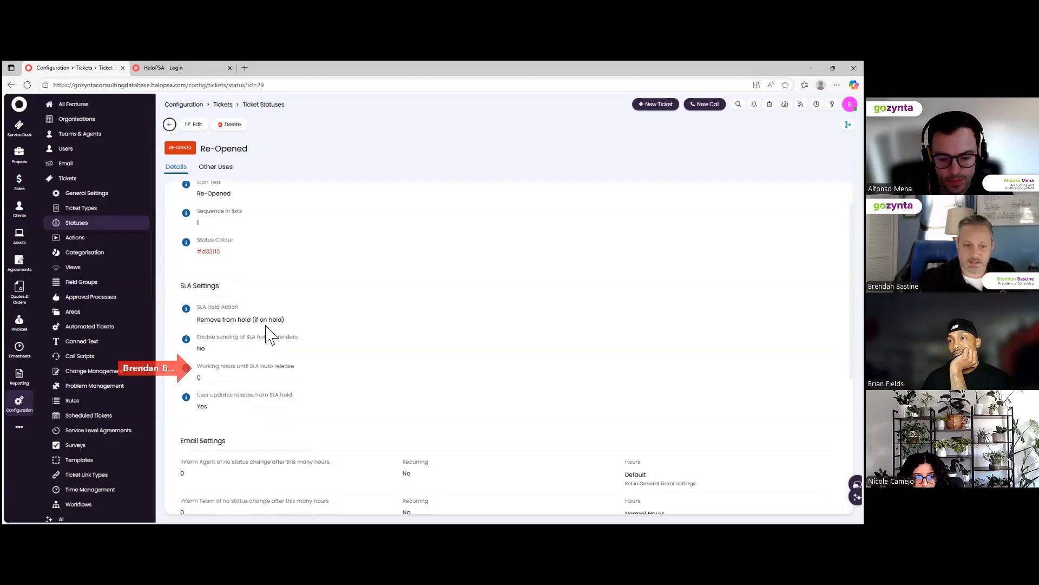
scroll(266, 326, "down", 1)
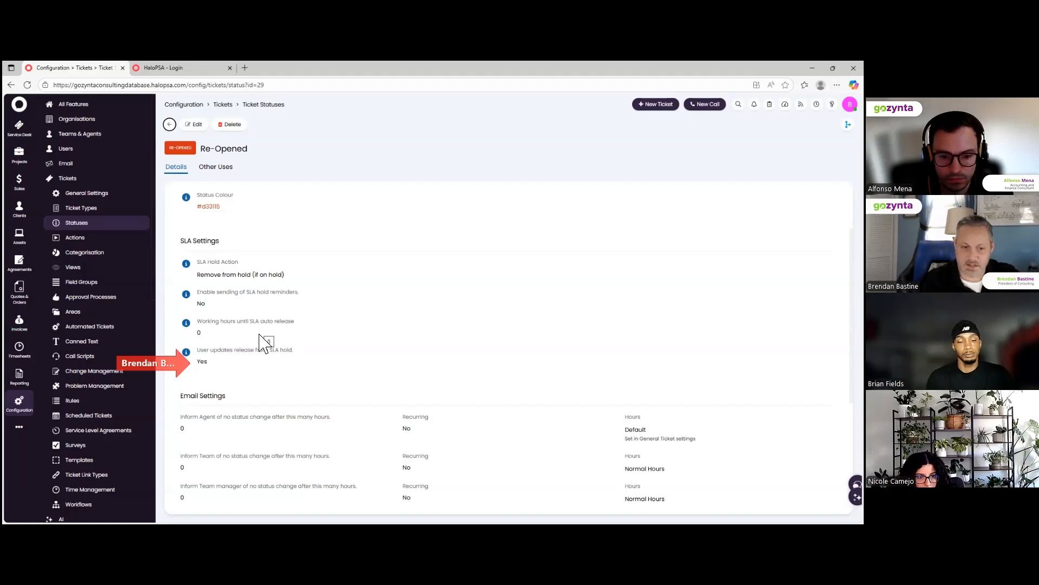
scroll(265, 342, "down", 3)
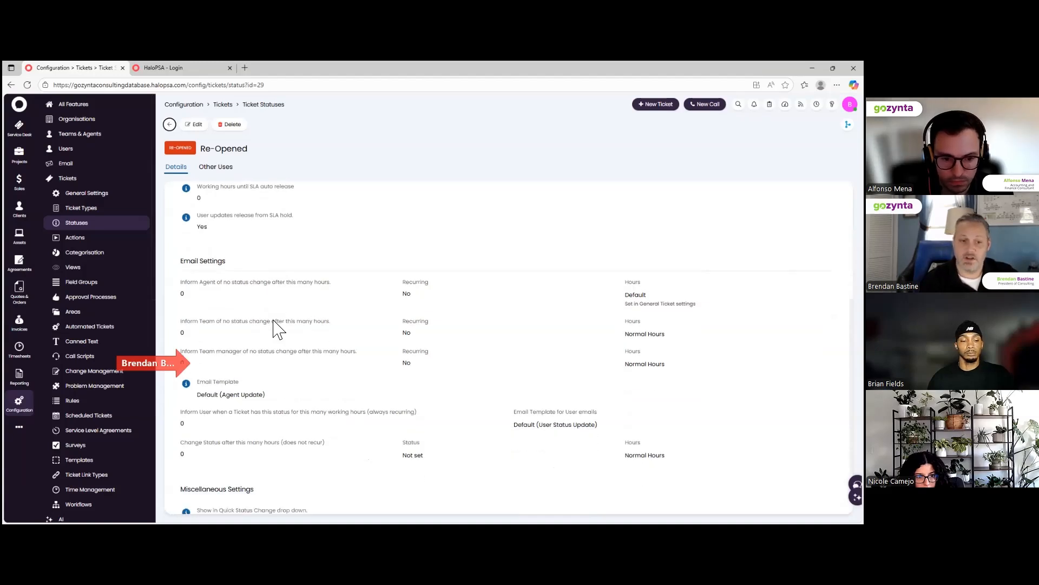
scroll(278, 329, "down", 1)
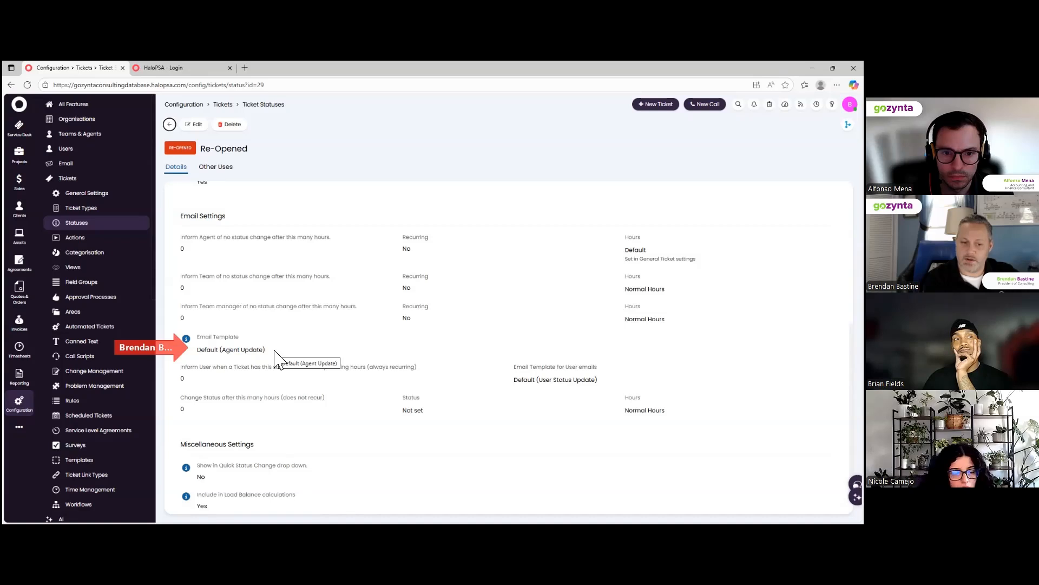
scroll(276, 365, "down", 1)
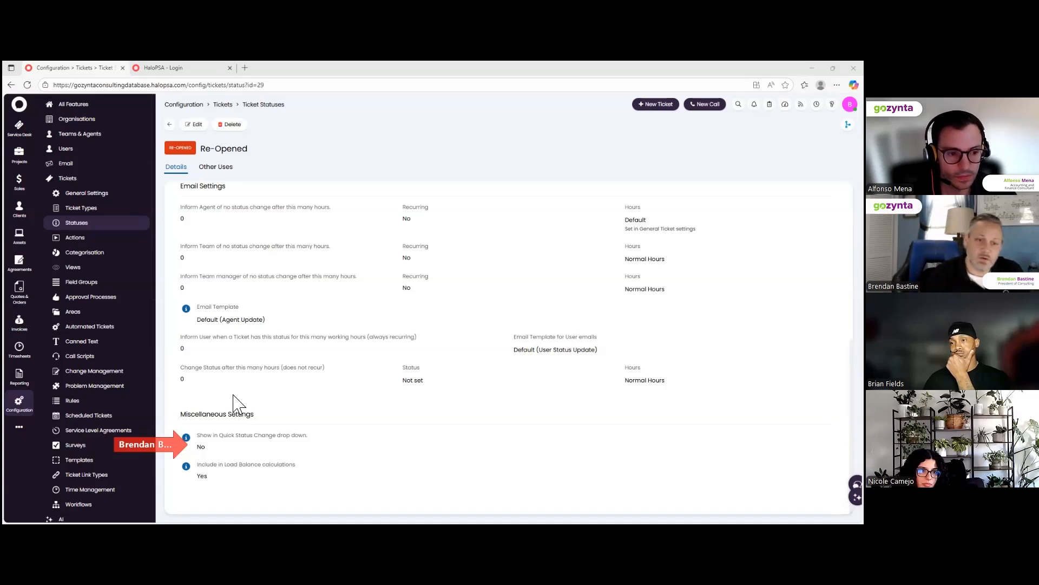
left_click(196, 126)
scroll(338, 217, "up", 3)
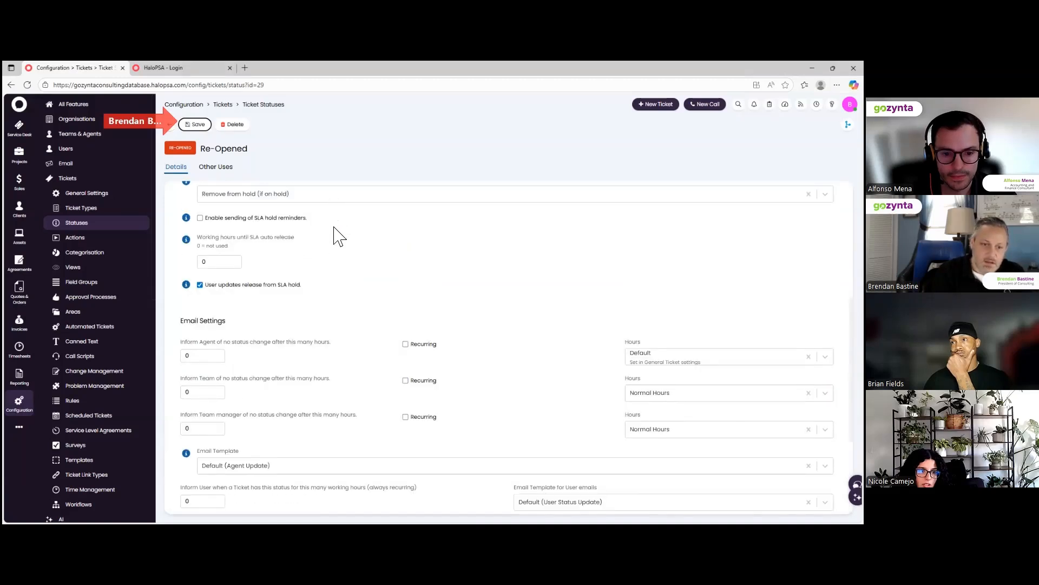
scroll(338, 234, "up", 4)
scroll(339, 235, "up", 1)
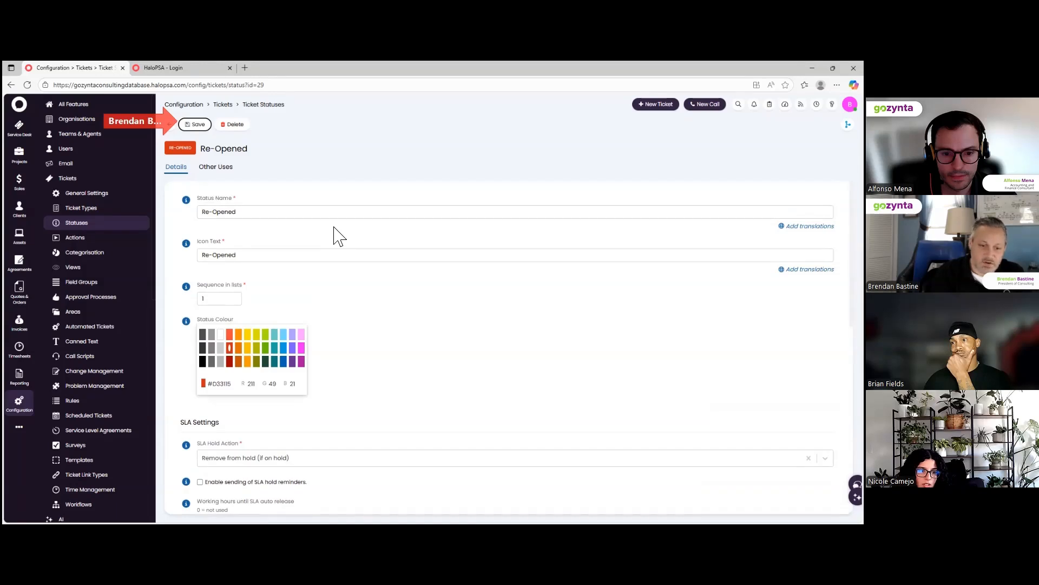
scroll(346, 360, "down", 1)
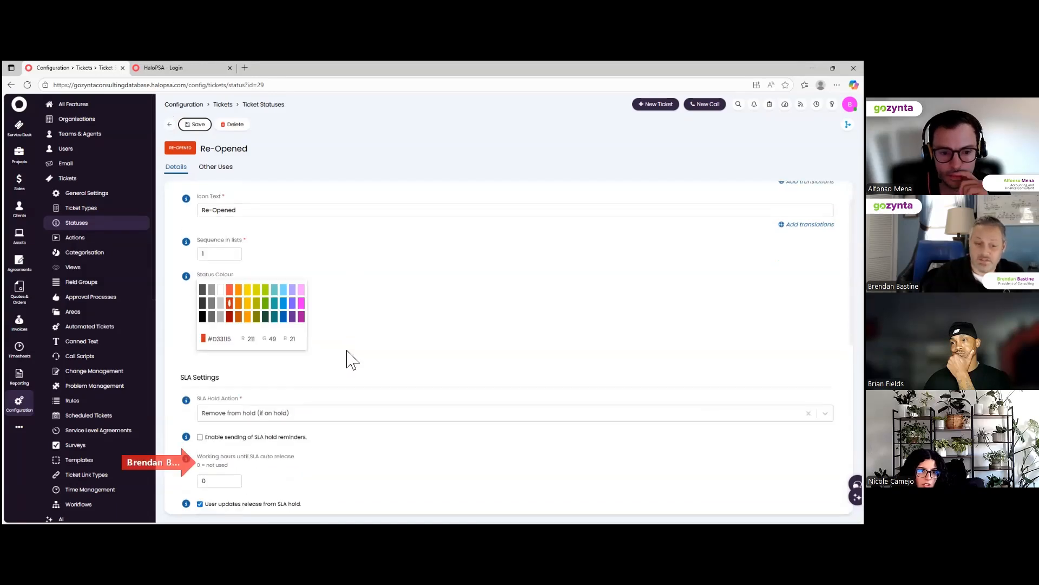
scroll(346, 360, "down", 1)
scroll(321, 373, "down", 1)
scroll(323, 378, "down", 1)
scroll(322, 381, "down", 3)
scroll(327, 411, "down", 4)
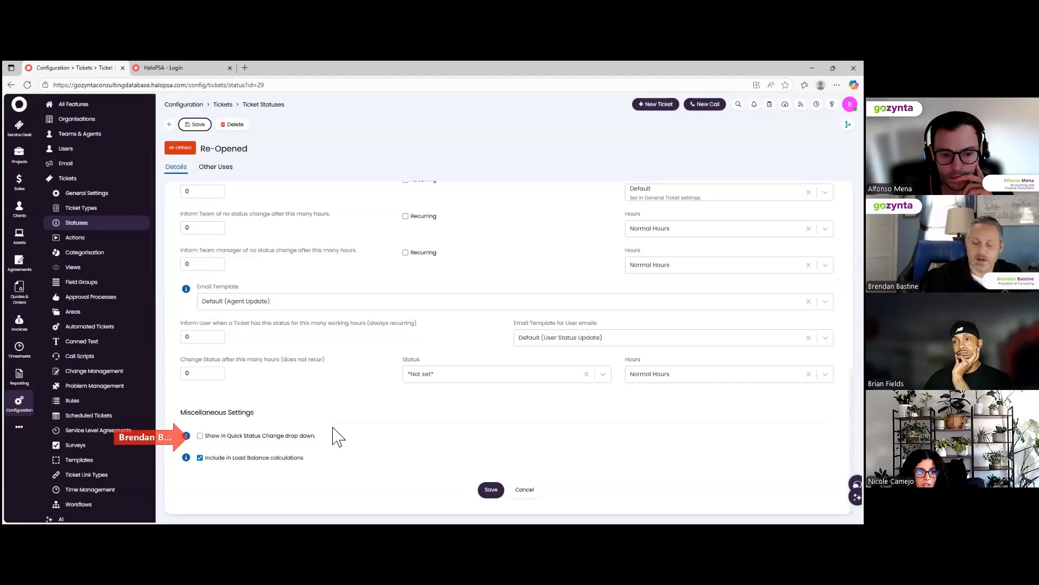
left_click(485, 490)
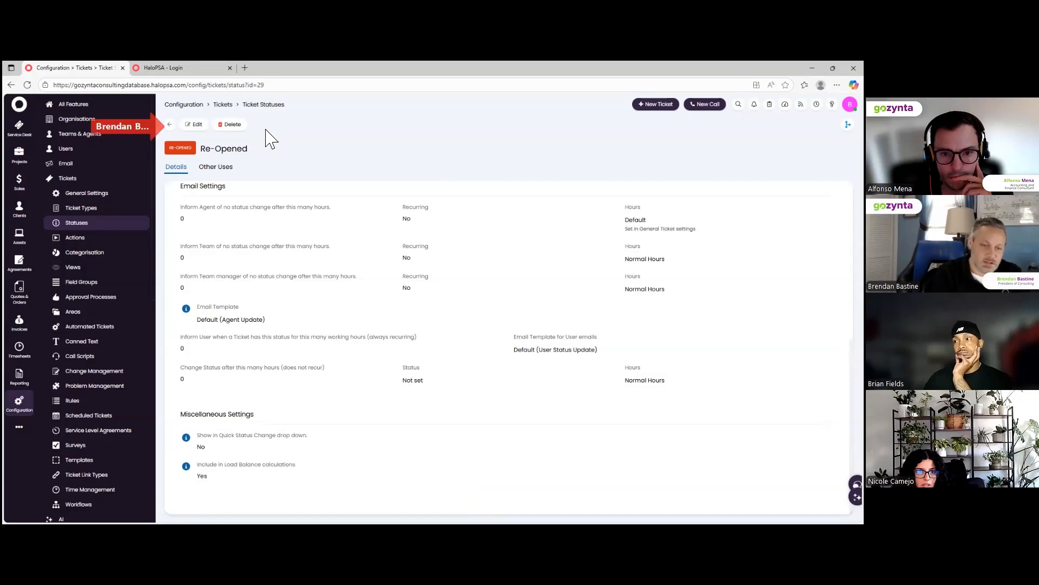
left_click(170, 125)
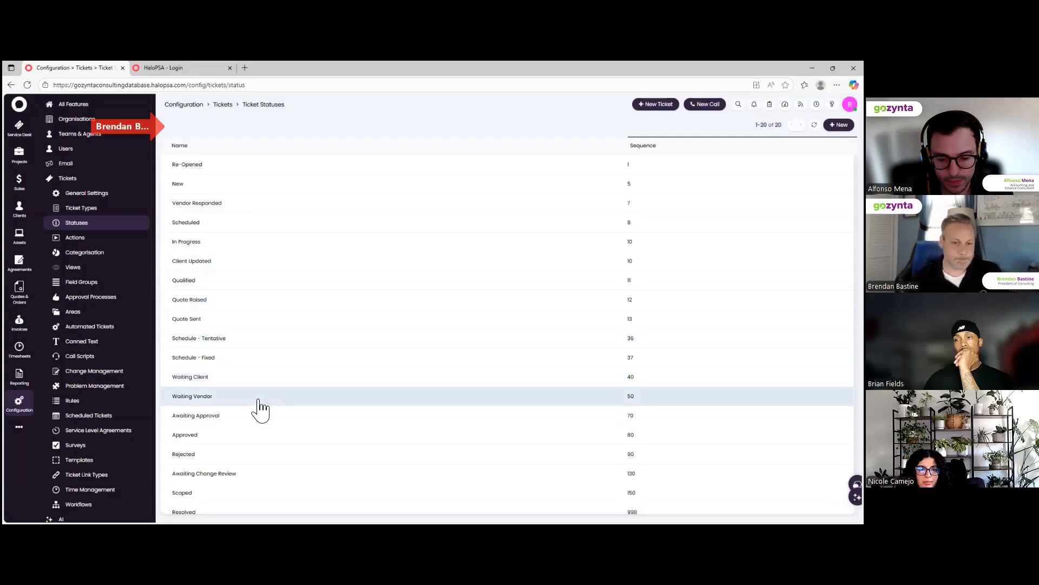
scroll(251, 400, "down", 1)
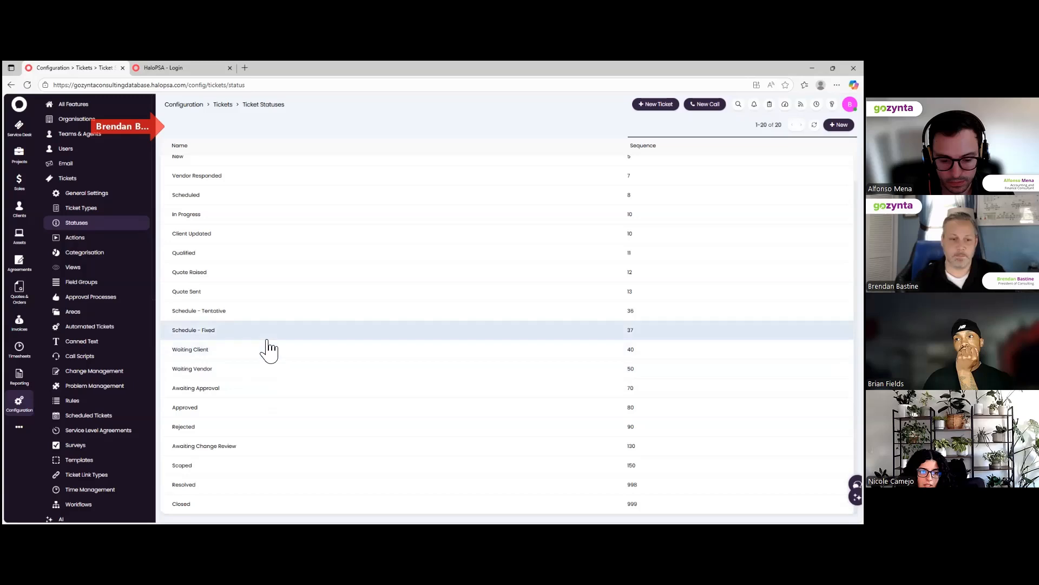
scroll(281, 279, "up", 1)
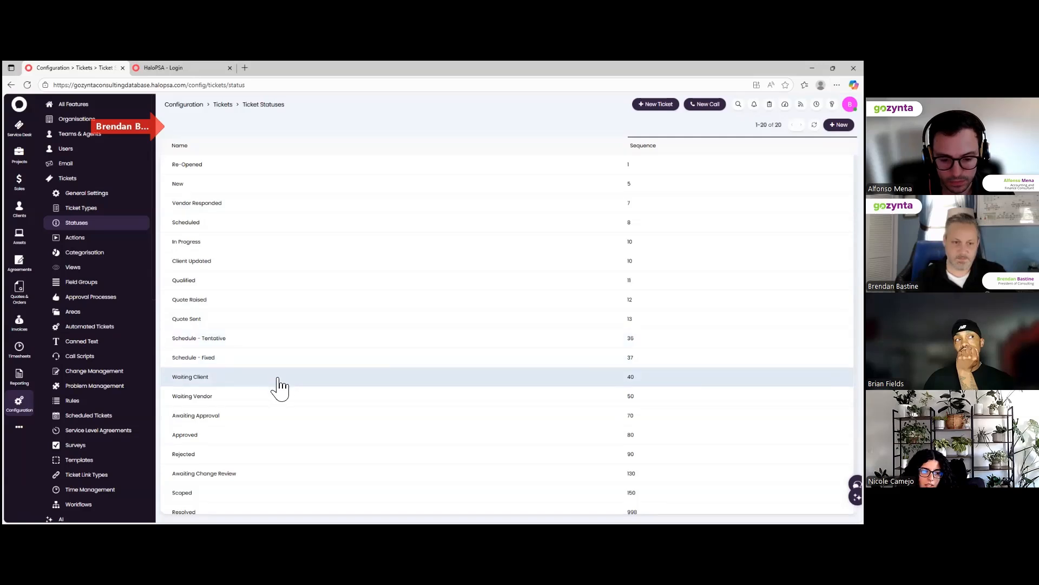
scroll(290, 388, "down", 1)
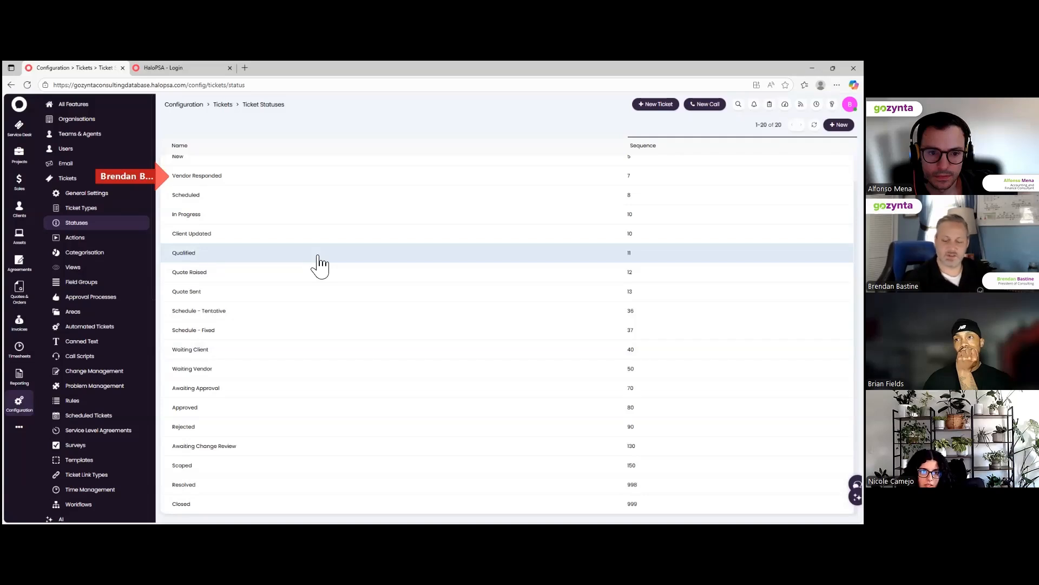
left_click(211, 182)
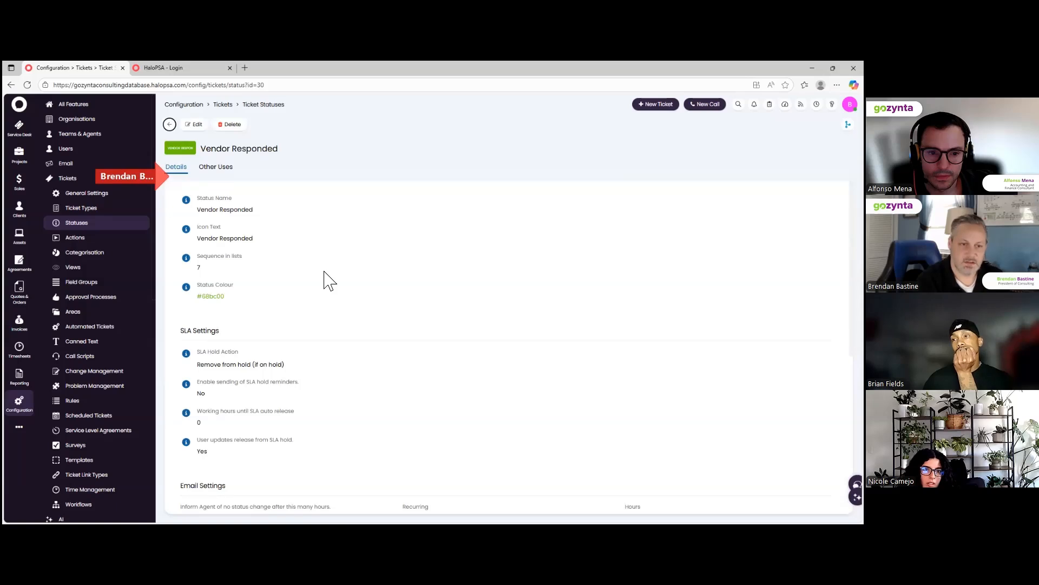
left_click(169, 124)
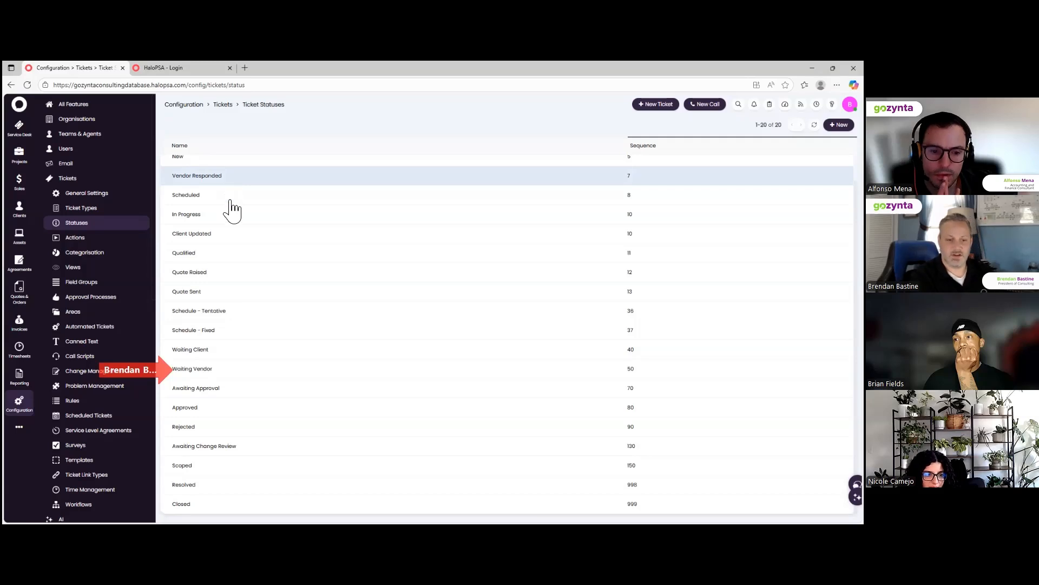
left_click(209, 373)
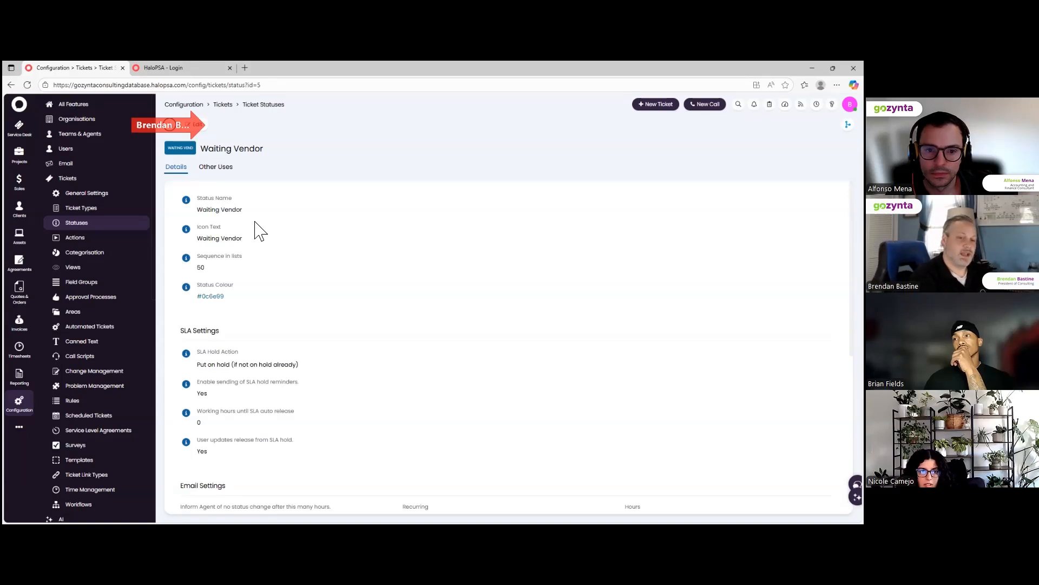
left_click(170, 124)
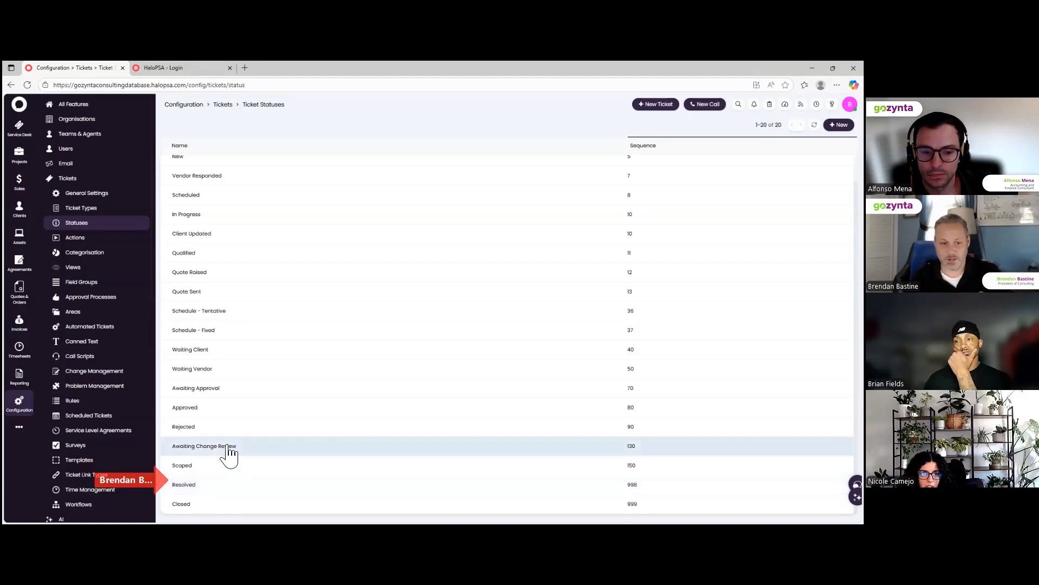
left_click(235, 488)
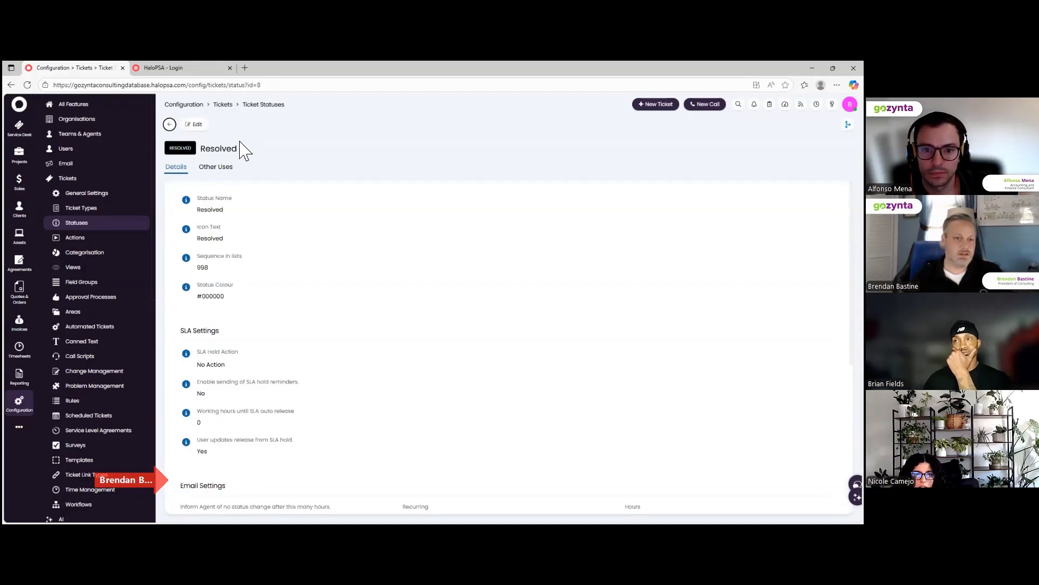
left_click(169, 125)
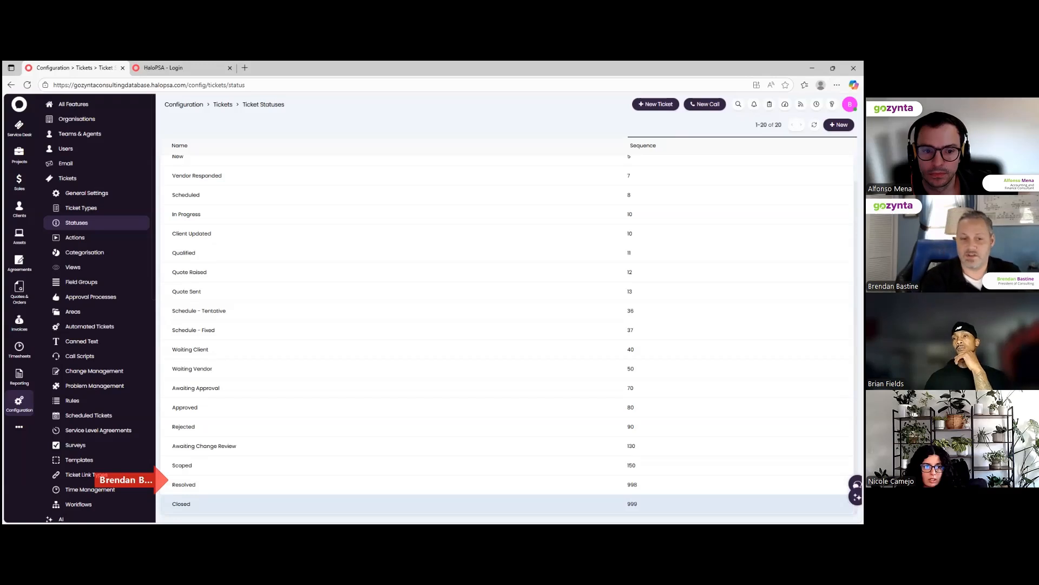
Scroll back up the Ticket Statuses list, from Rejected (90) to Resolved (998).
scroll(214, 472, "up", 1)
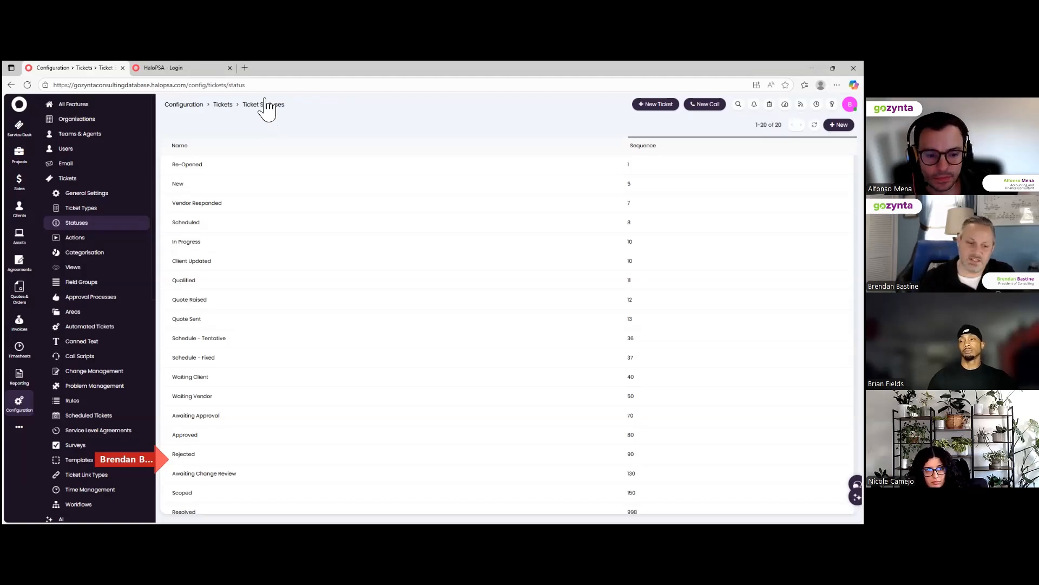
scroll(253, 293, "down", 1)
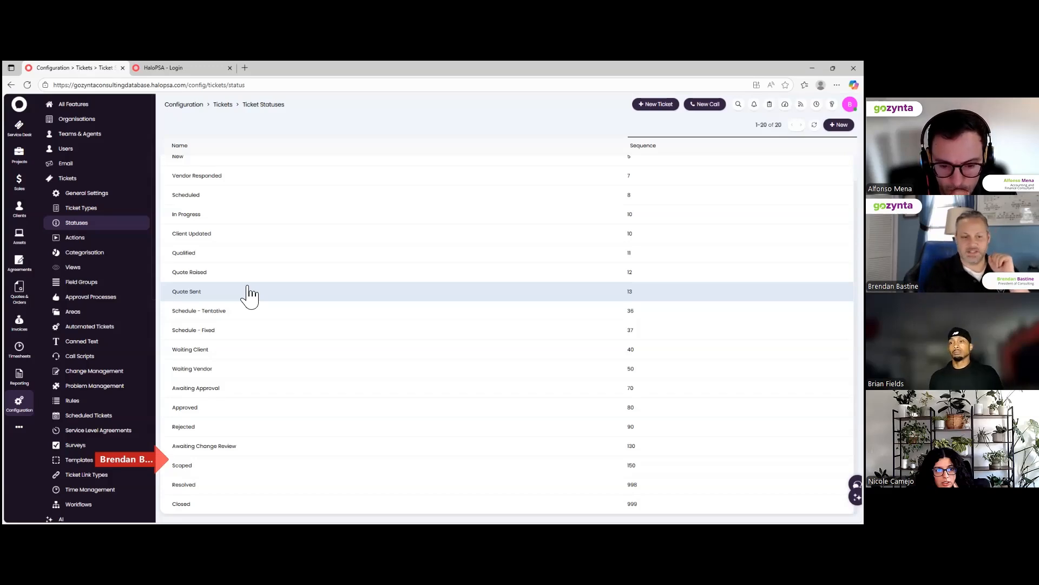
Show the 76 ticket actions under Tickets > Actions, with Triage listed first.
left_click(76, 240)
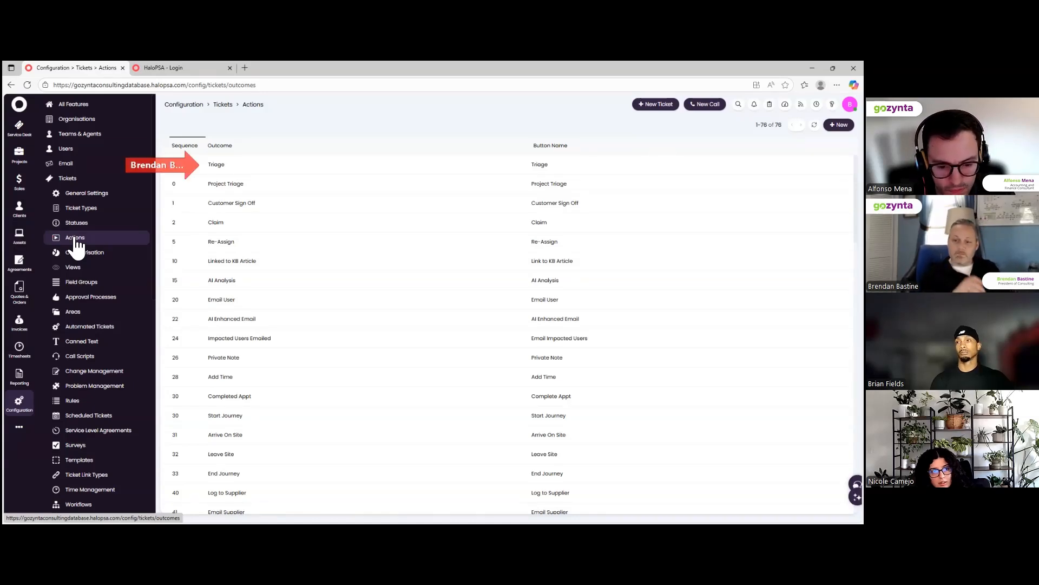
Open the Triage action and make its Details settings editable.
left_click(252, 173)
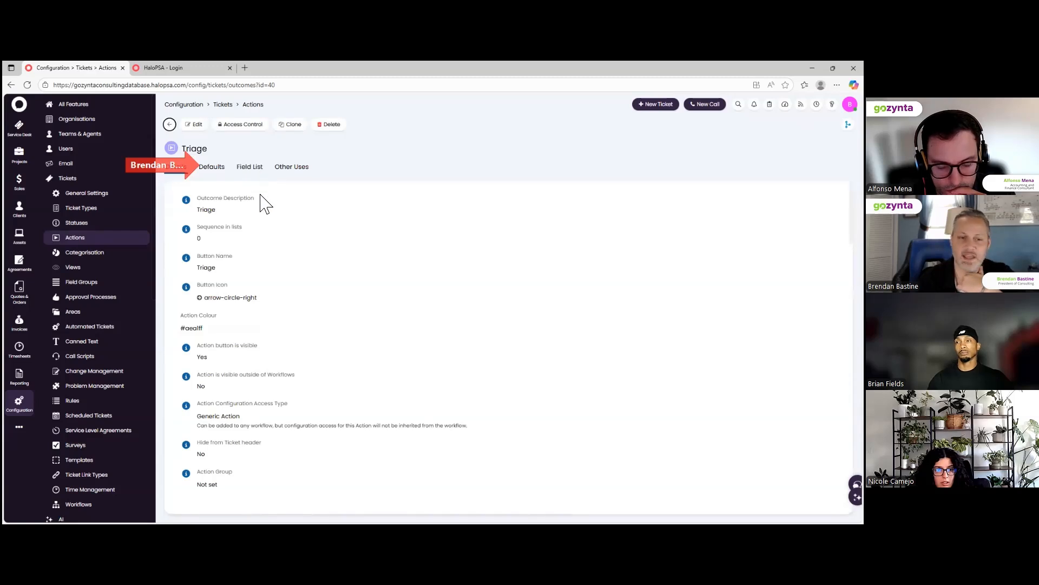
left_click(195, 125)
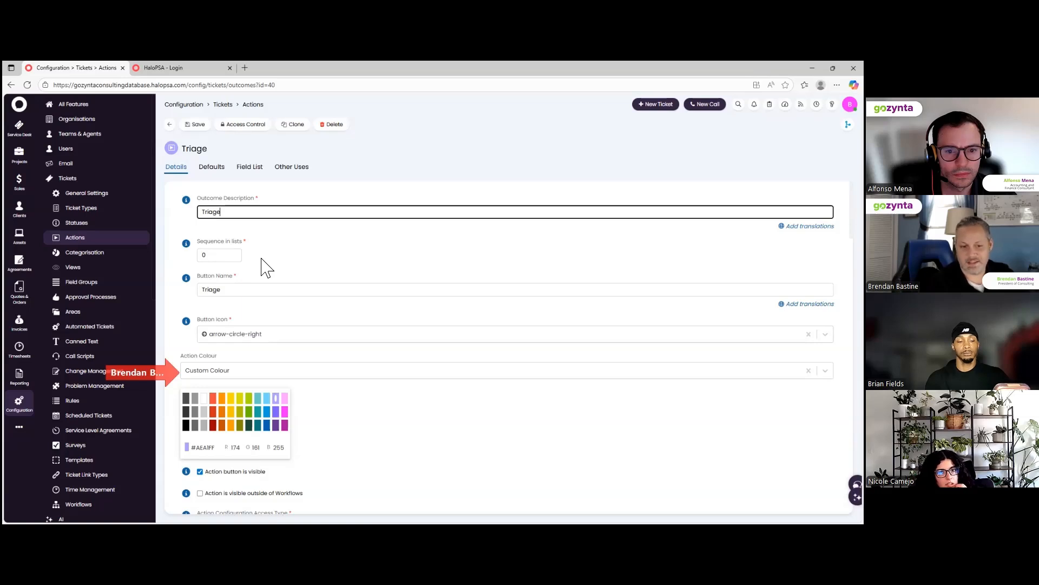
scroll(319, 294, "down", 3)
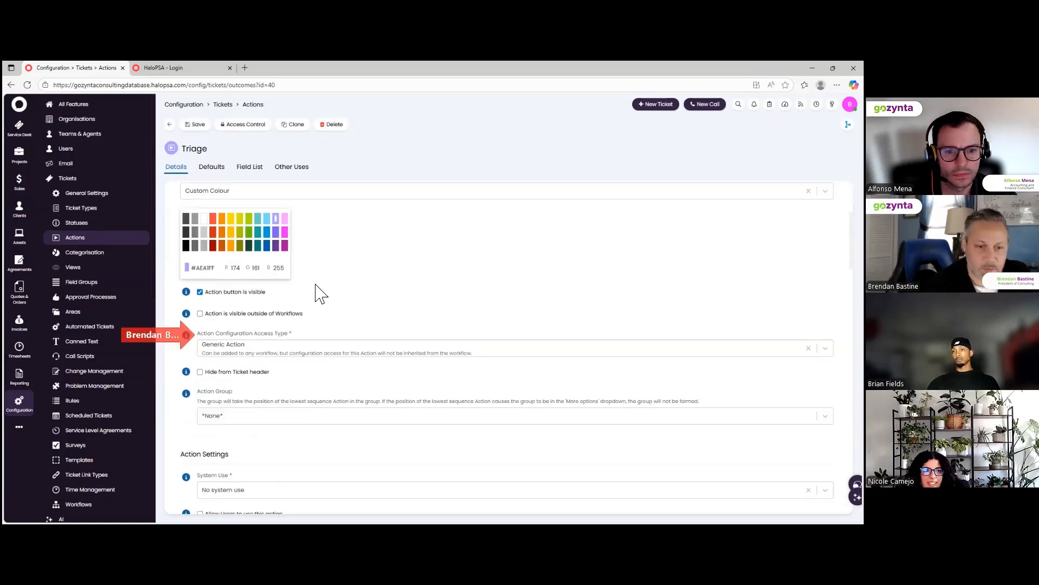
scroll(319, 294, "down", 1)
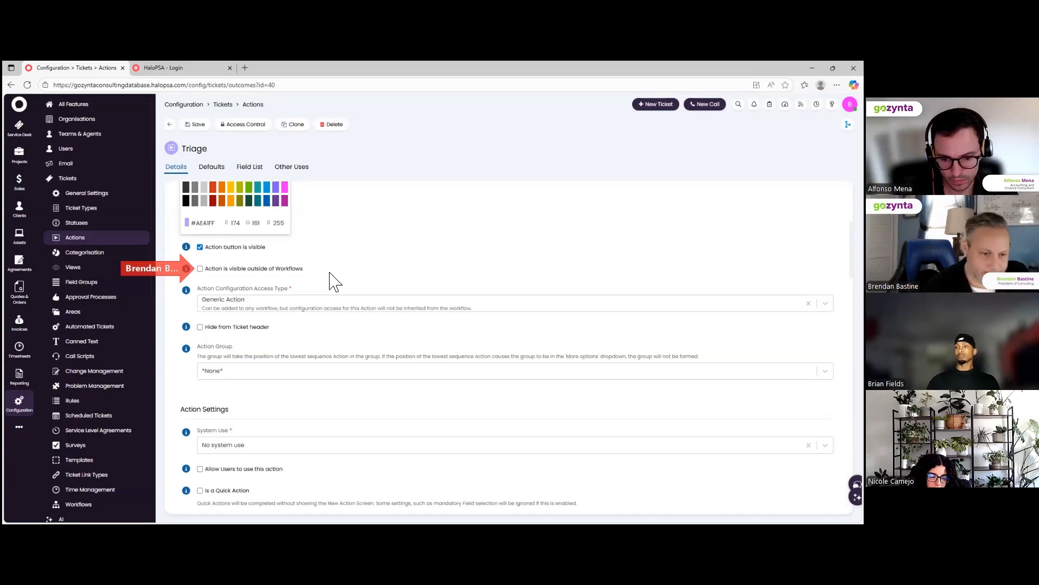
scroll(335, 281, "down", 2)
scroll(334, 283, "down", 2)
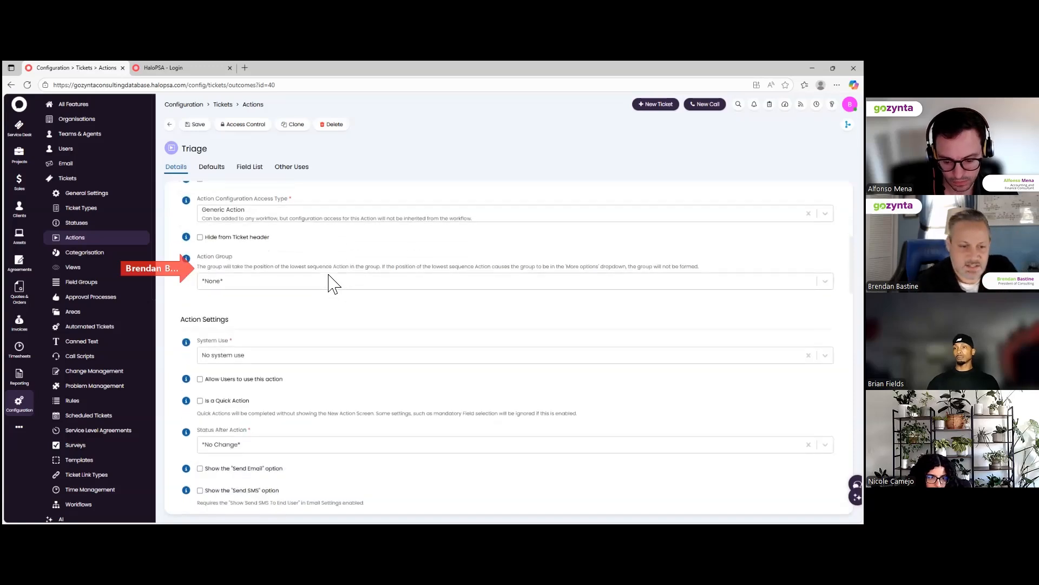
scroll(333, 283, "down", 4)
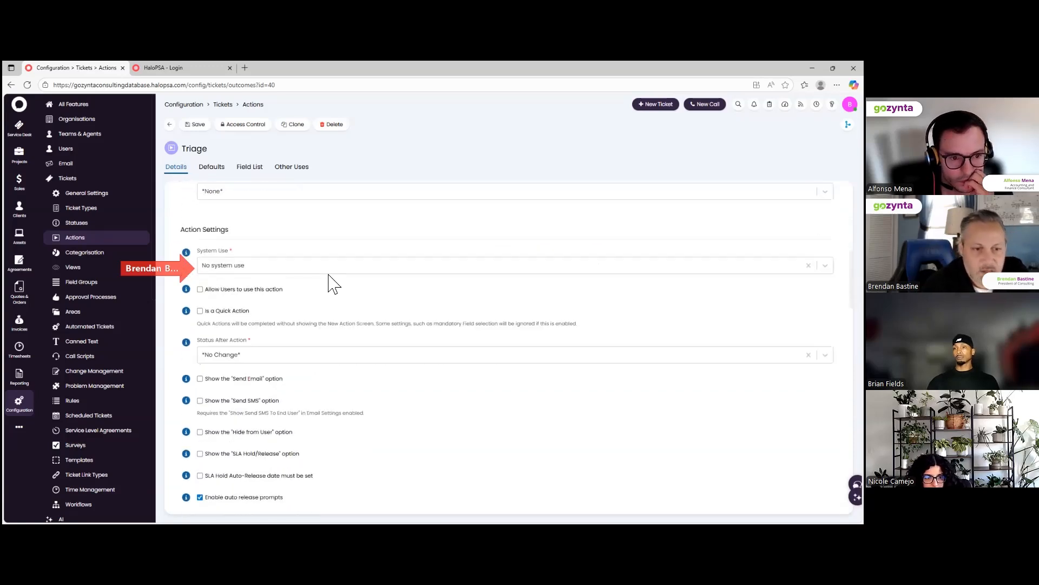
scroll(334, 284, "down", 2)
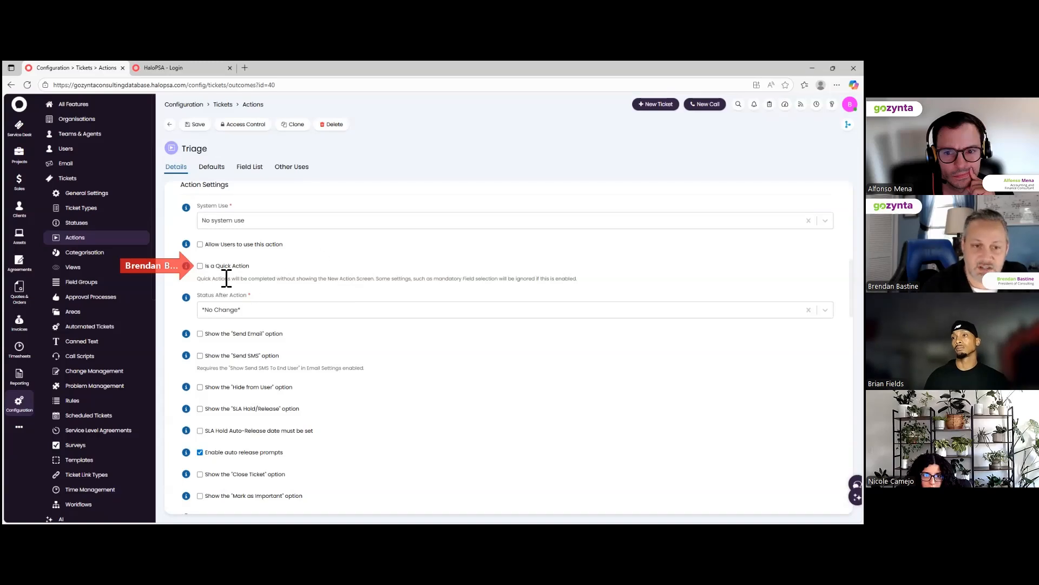
left_click(202, 267)
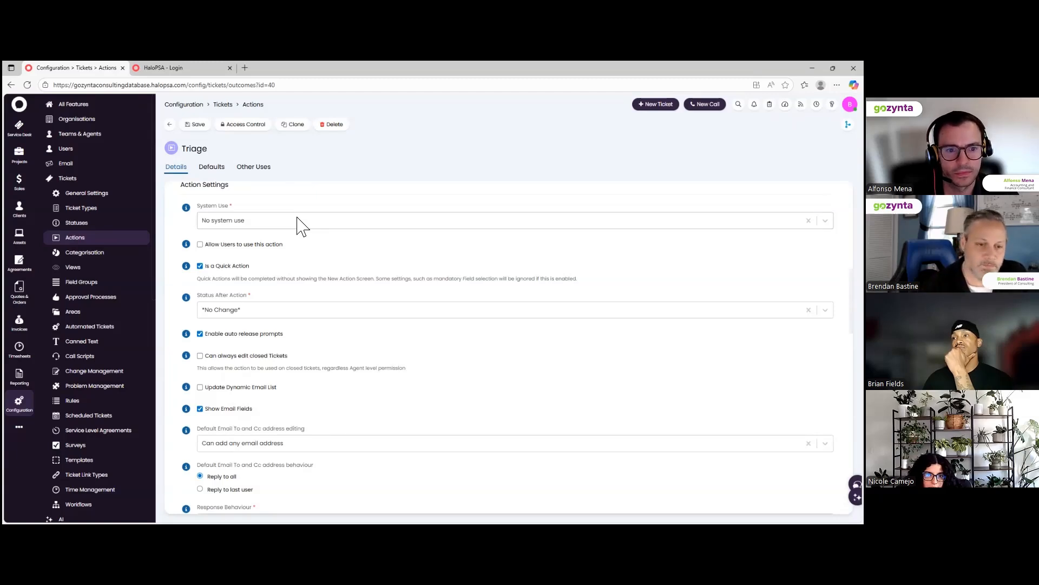
left_click(201, 266)
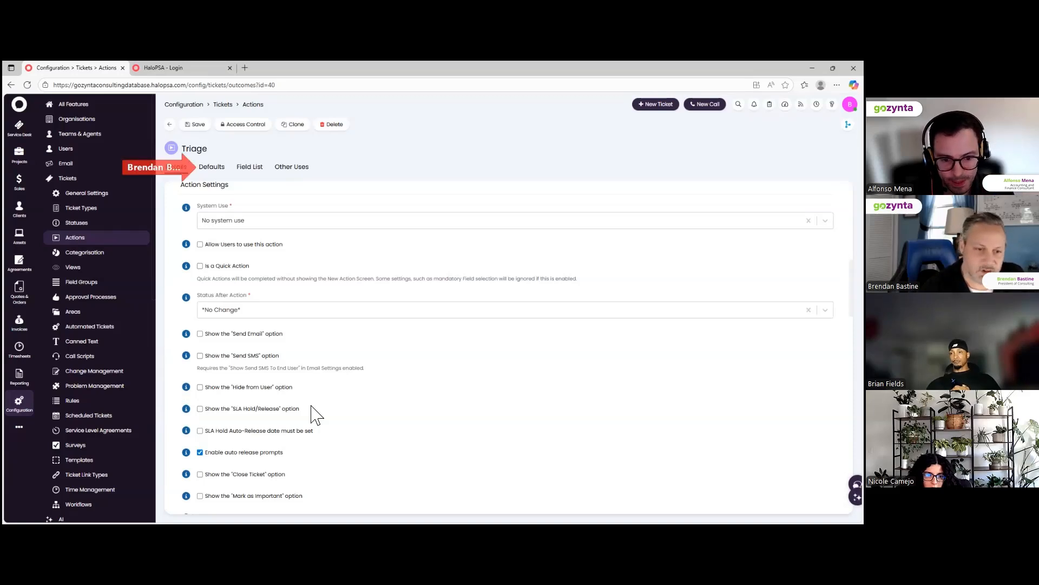
left_click(211, 169)
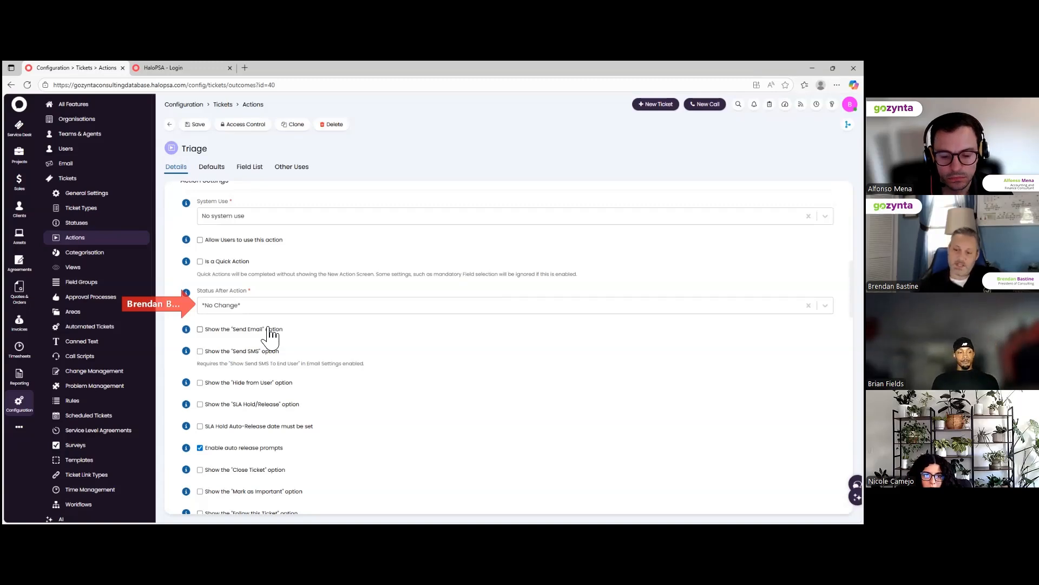
left_click(487, 311)
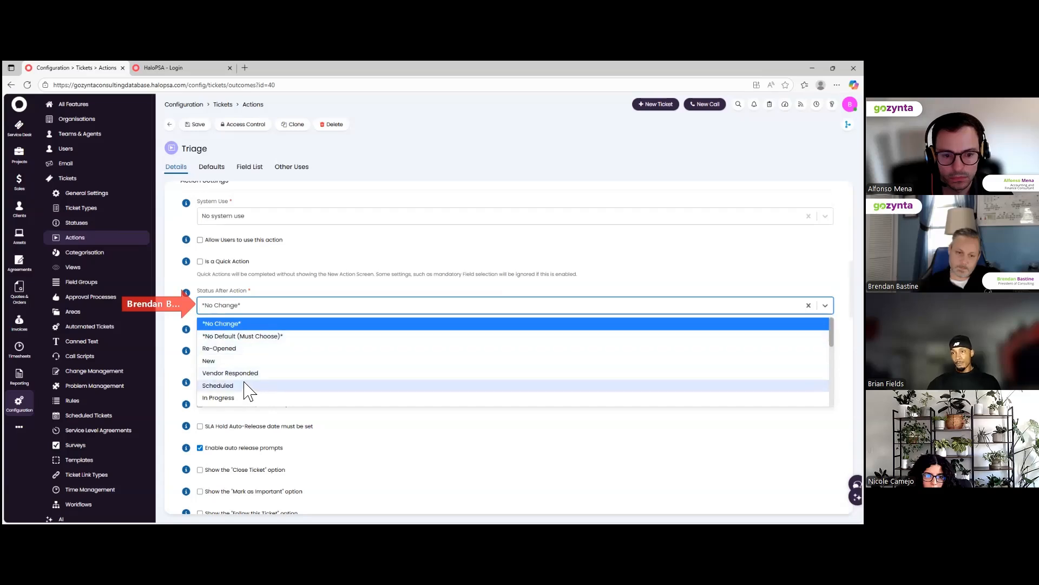
scroll(245, 360, "down", 3)
scroll(244, 360, "down", 2)
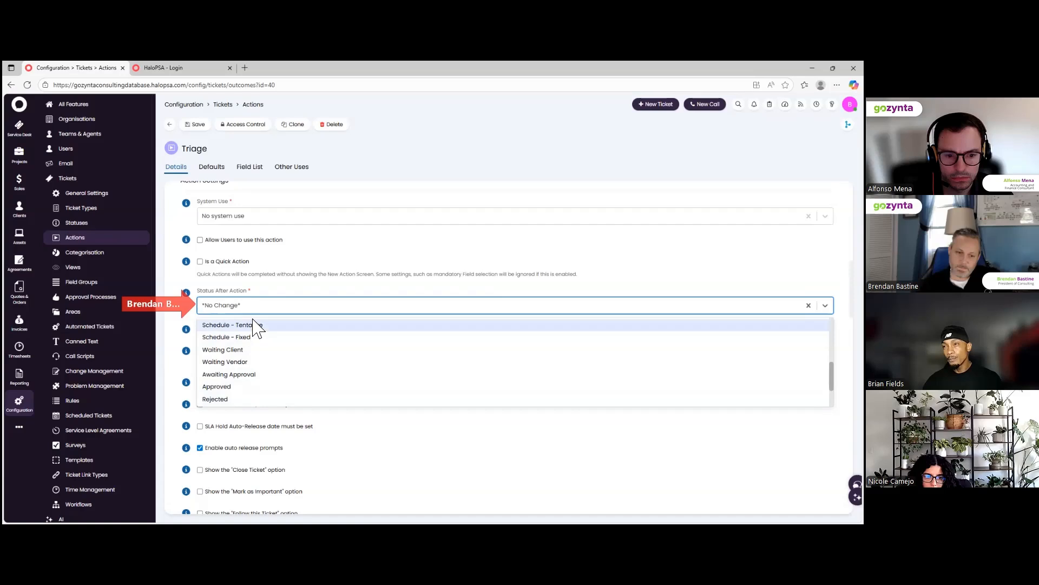
scroll(246, 367, "down", 1)
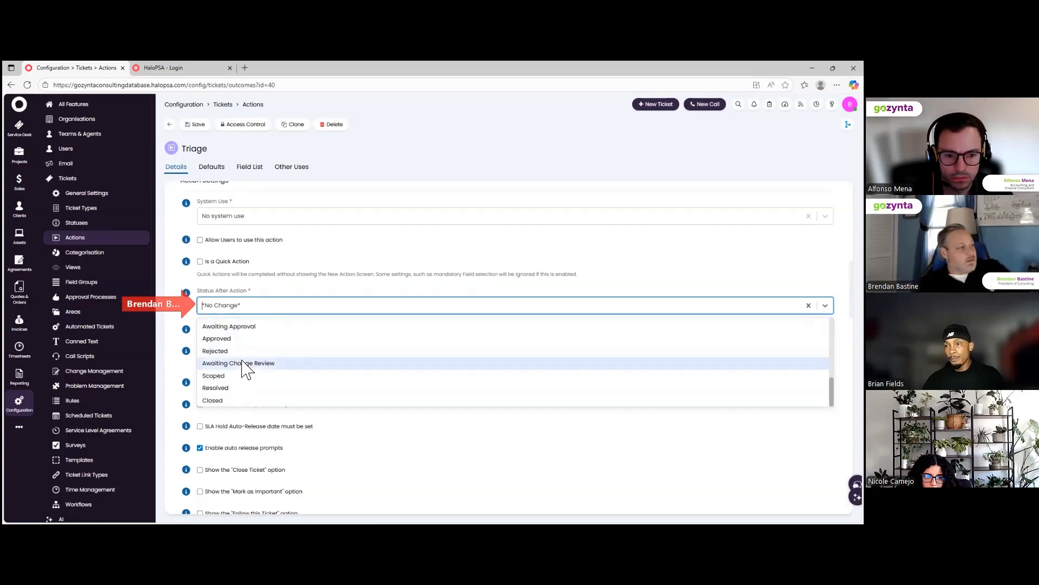
scroll(244, 371, "up", 2)
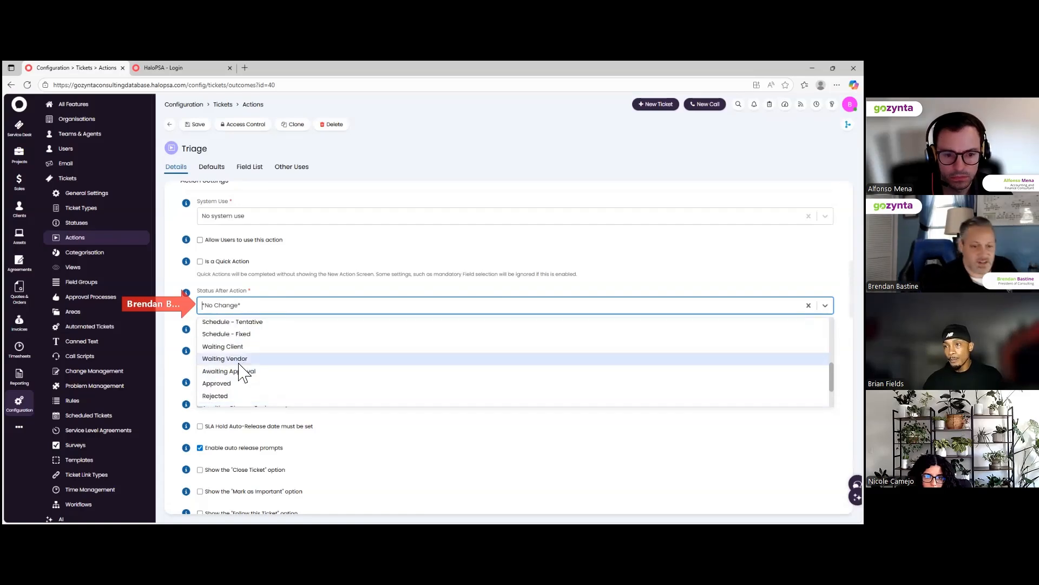
scroll(243, 373, "up", 2)
scroll(242, 373, "up", 5)
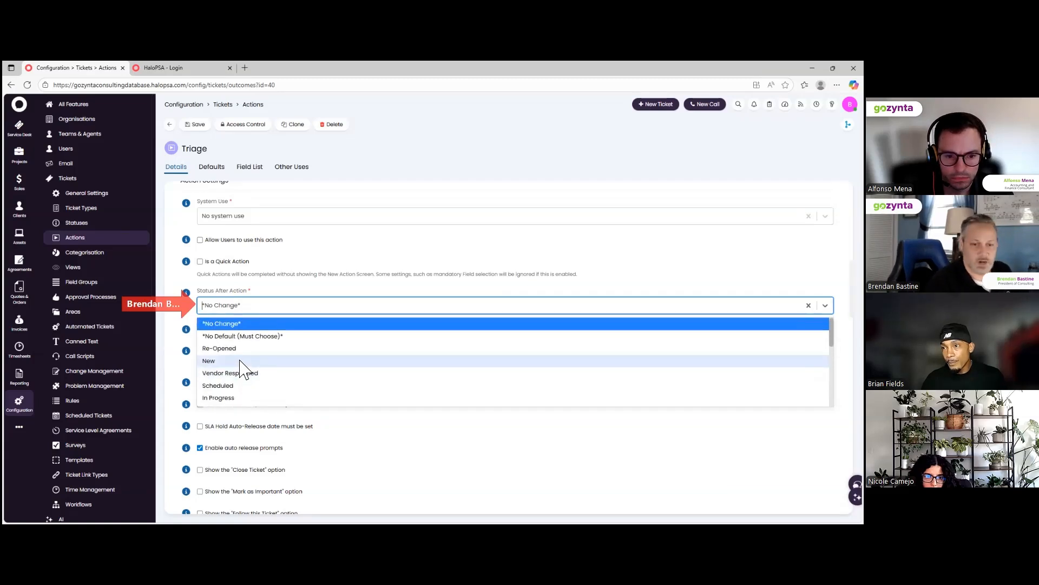
scroll(242, 370, "down", 7)
scroll(242, 369, "down", 3)
scroll(242, 368, "down", 1)
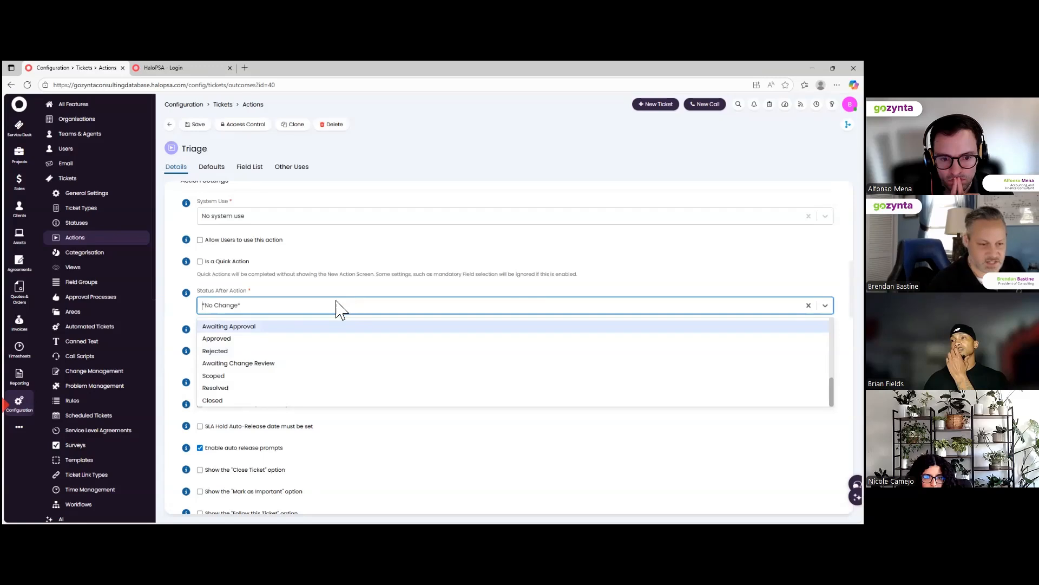
left_click(317, 306)
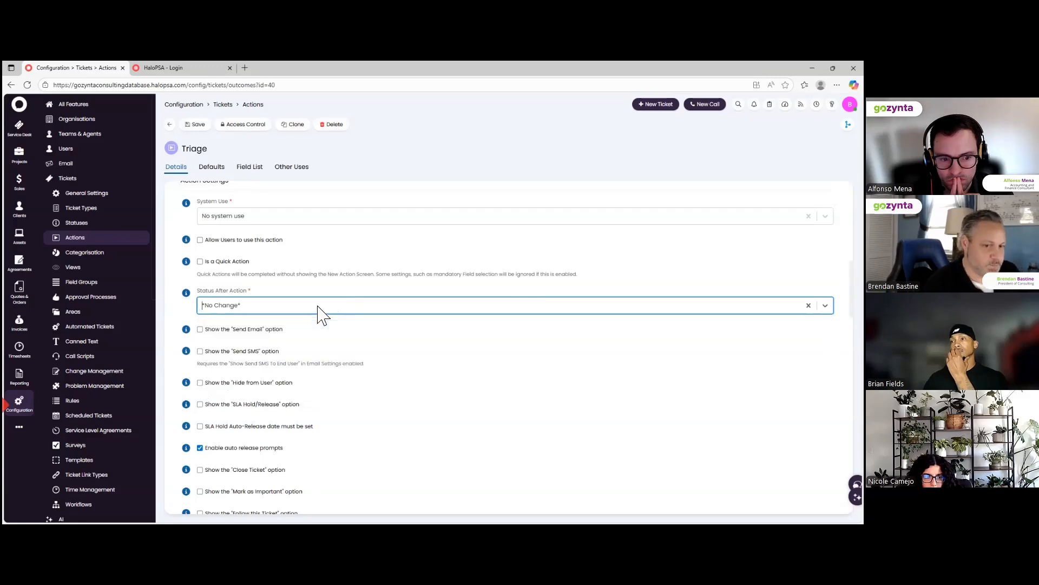
scroll(263, 288, "up", 1)
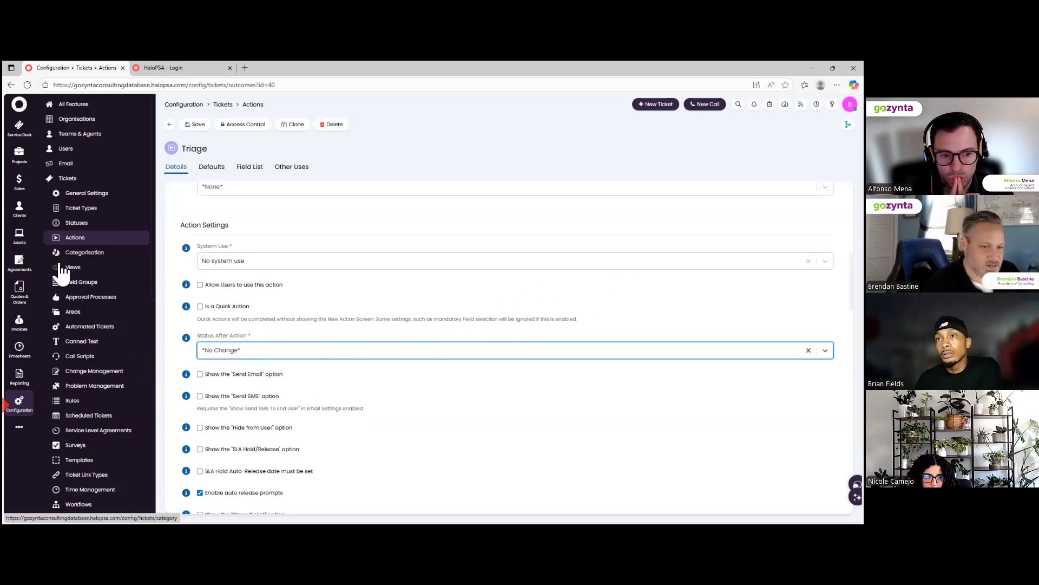
Open Configuration in a second browser tab and show Tickets > Statuses there.
left_click(19, 402)
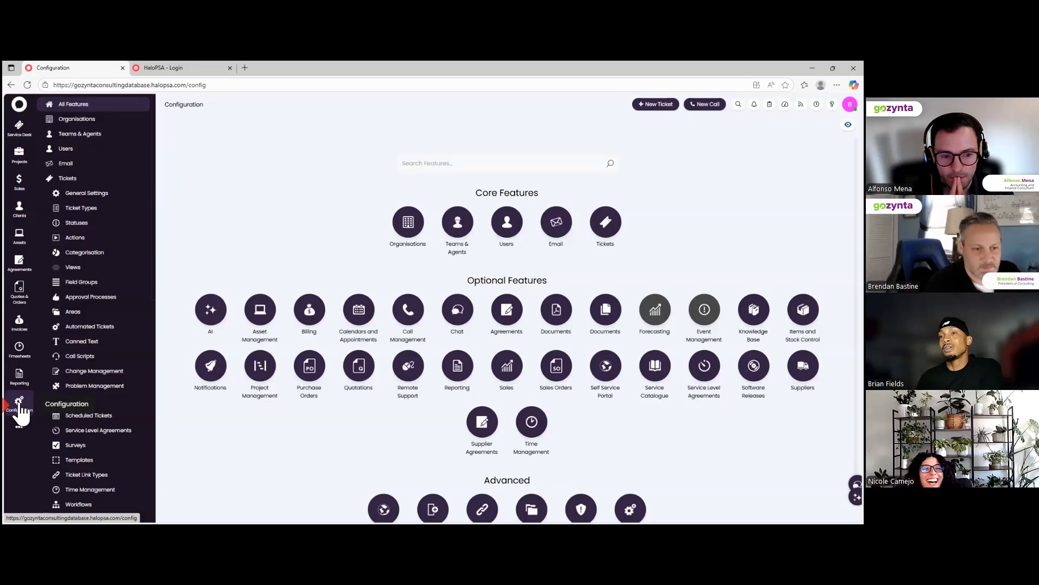
left_click(77, 225)
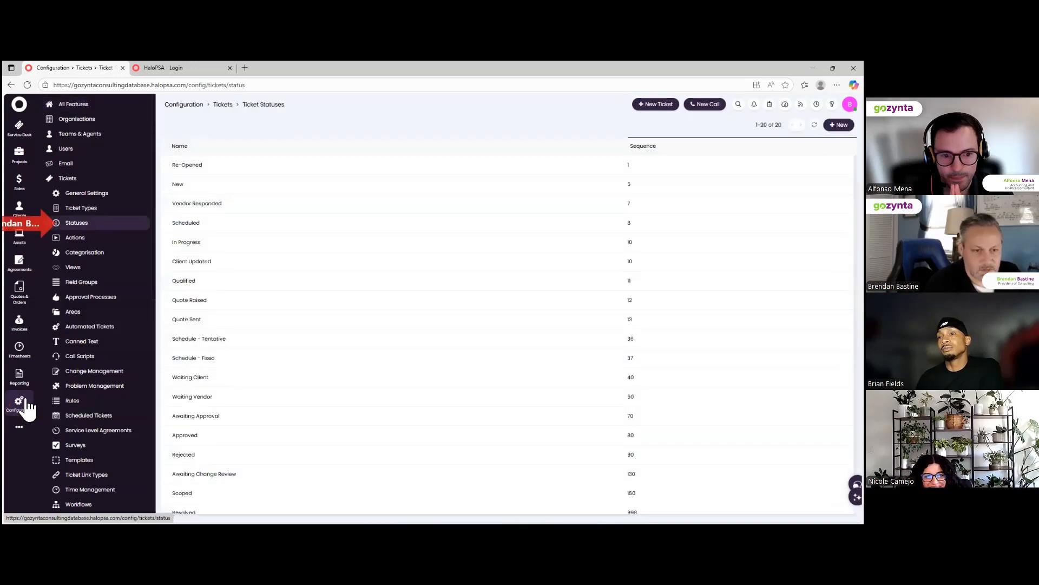
mouse_move(27, 407)
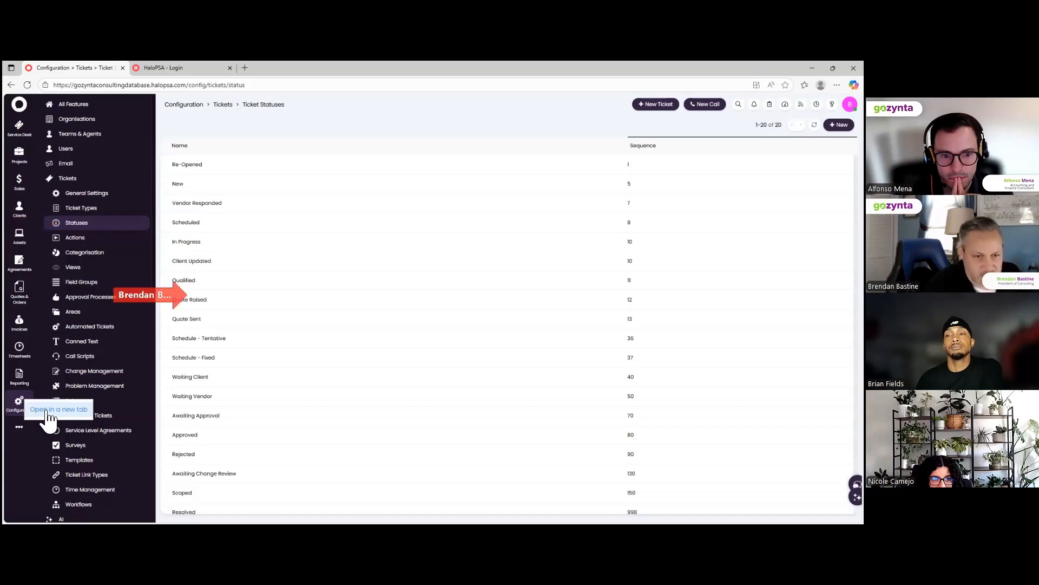
left_click(47, 412)
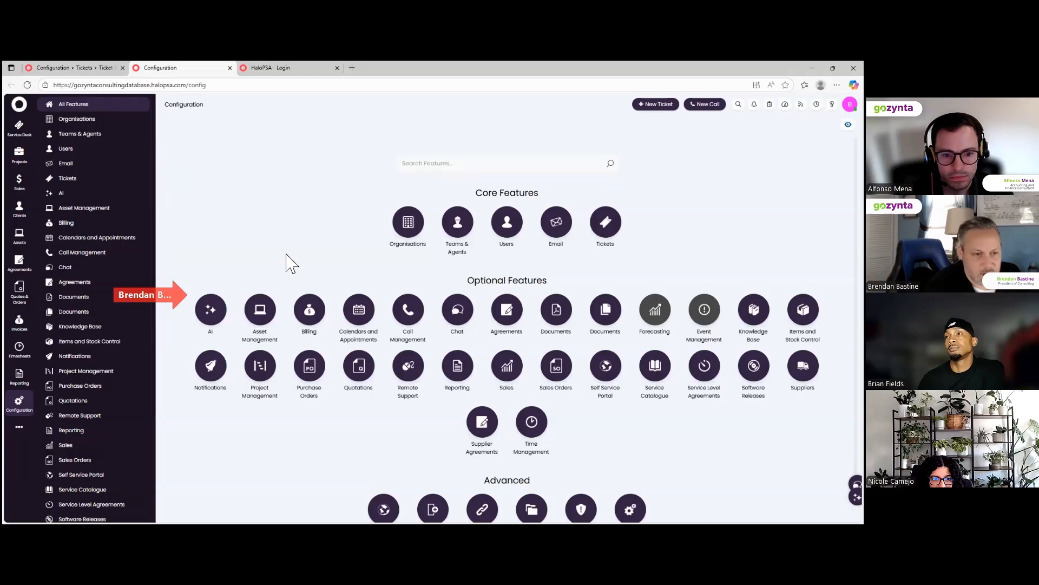
left_click(74, 180)
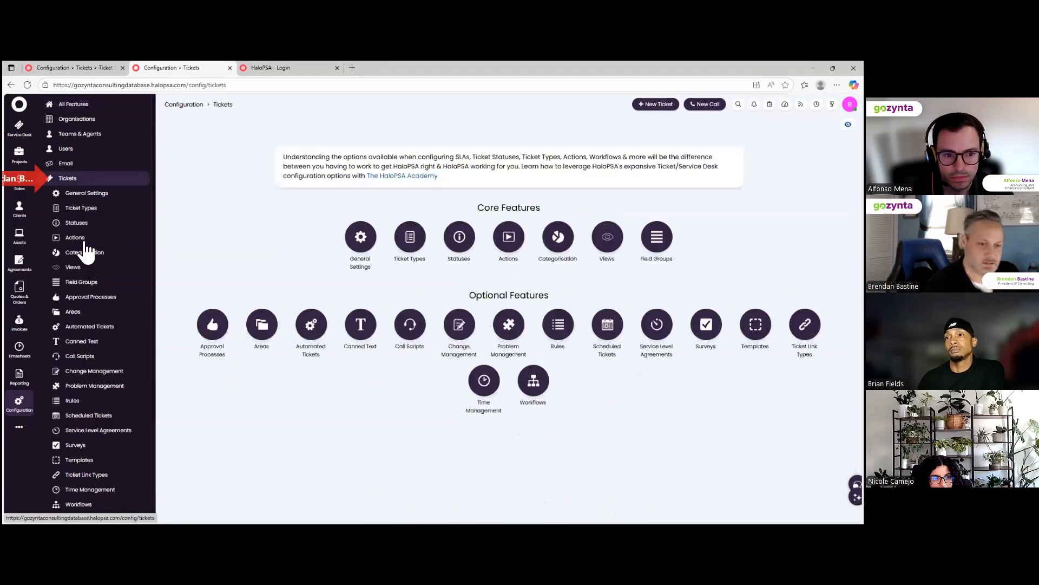
left_click(77, 223)
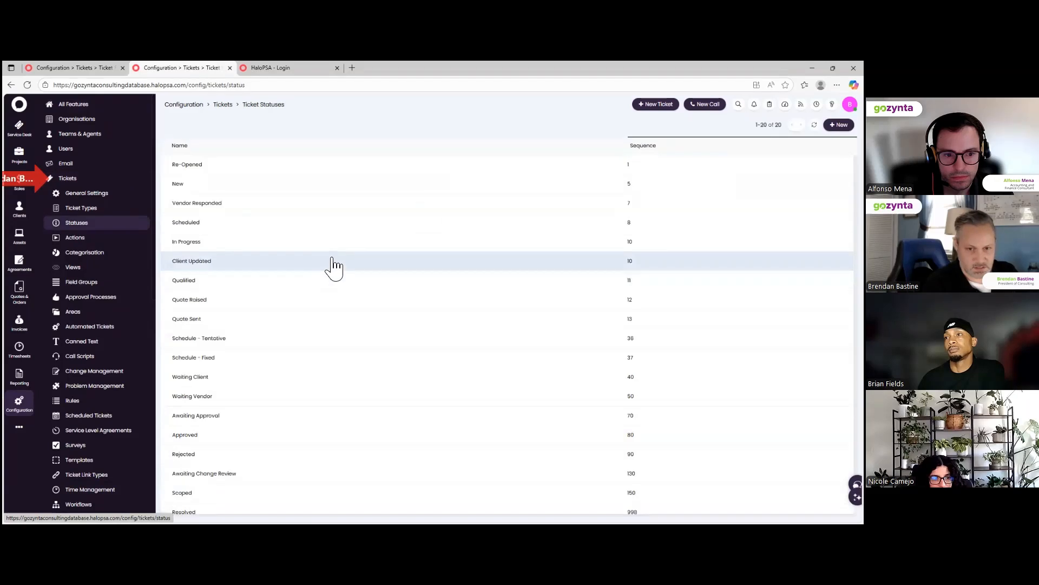
Open Configuration in a third tab via right-click and show the Ticket Statuses list.
left_click(662, 105)
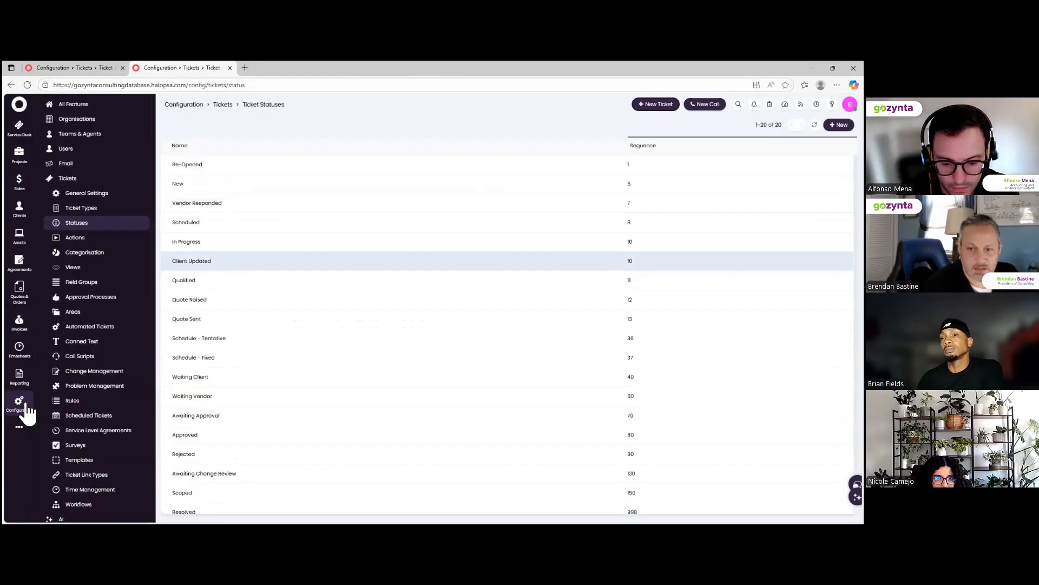
right_click(23, 403)
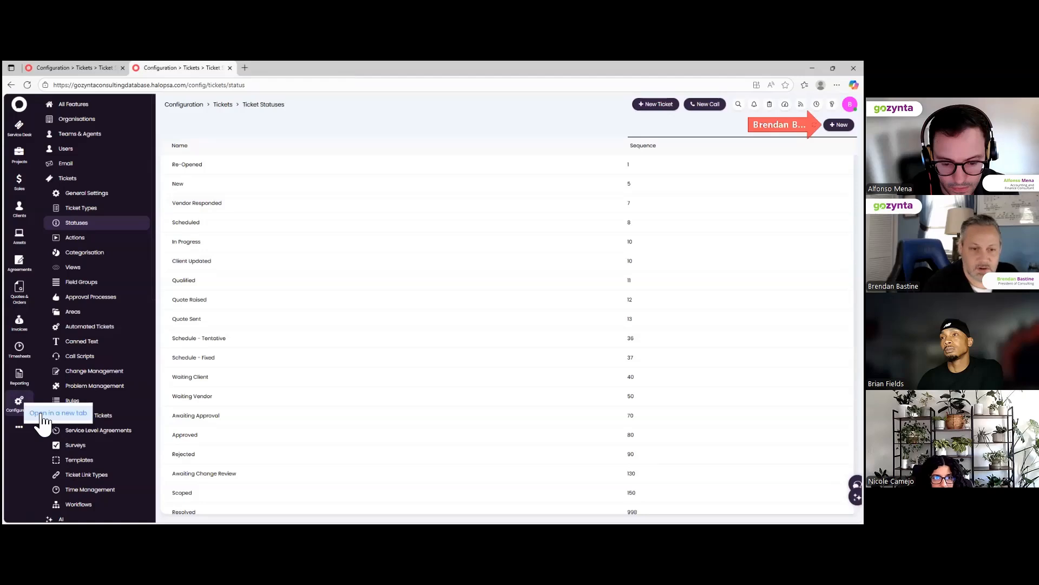
left_click(41, 415)
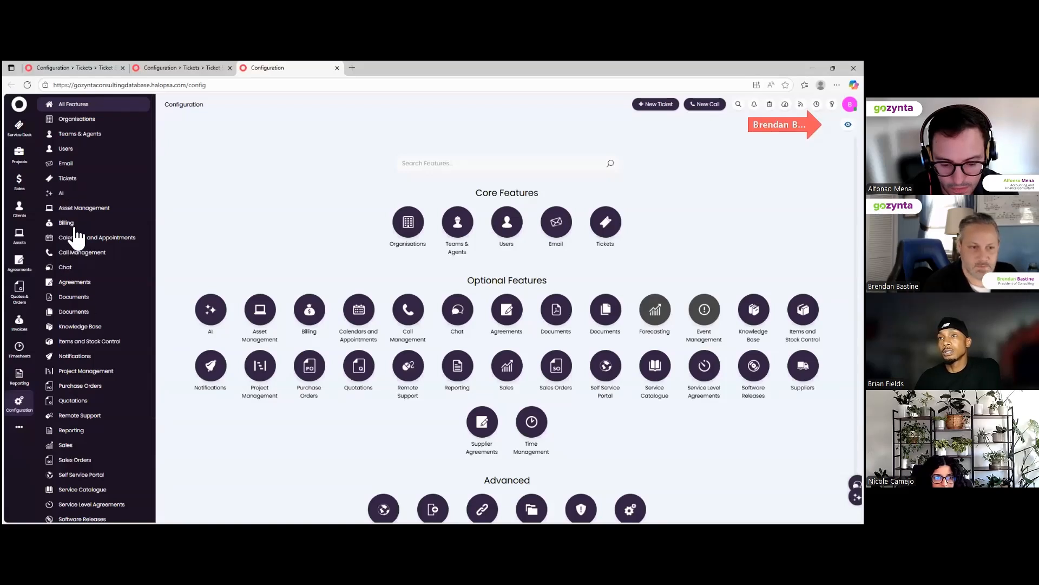
left_click(75, 223)
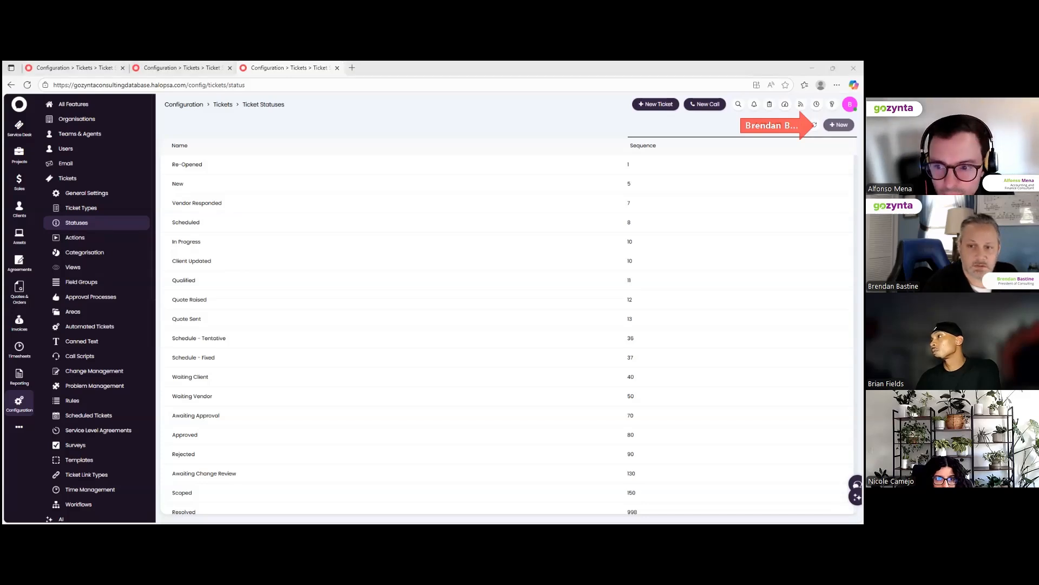
Create a new status named Assign with sequence 6 and a green colour.
left_click(838, 125)
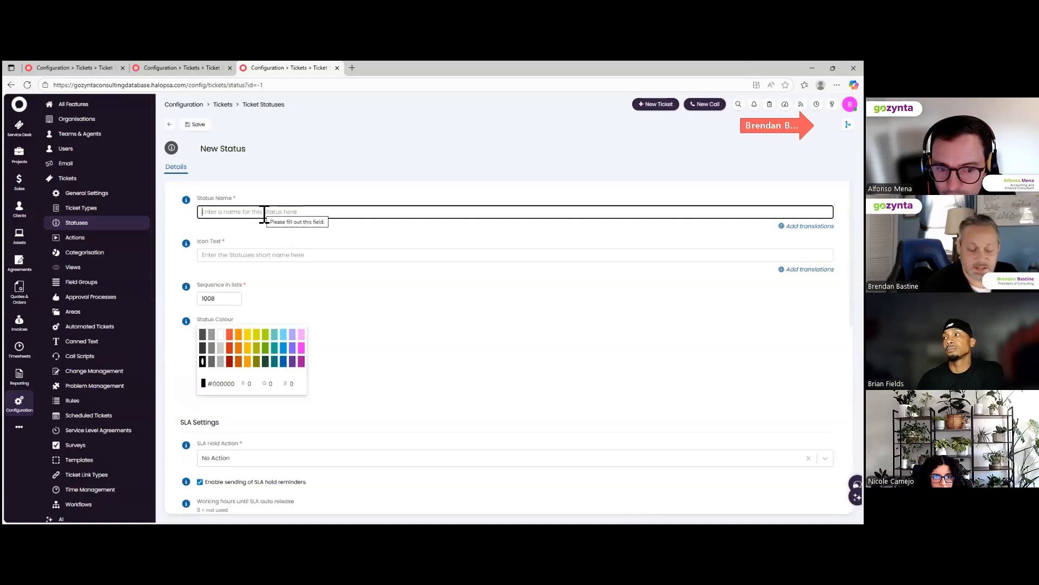
left_click(263, 213)
type("As")
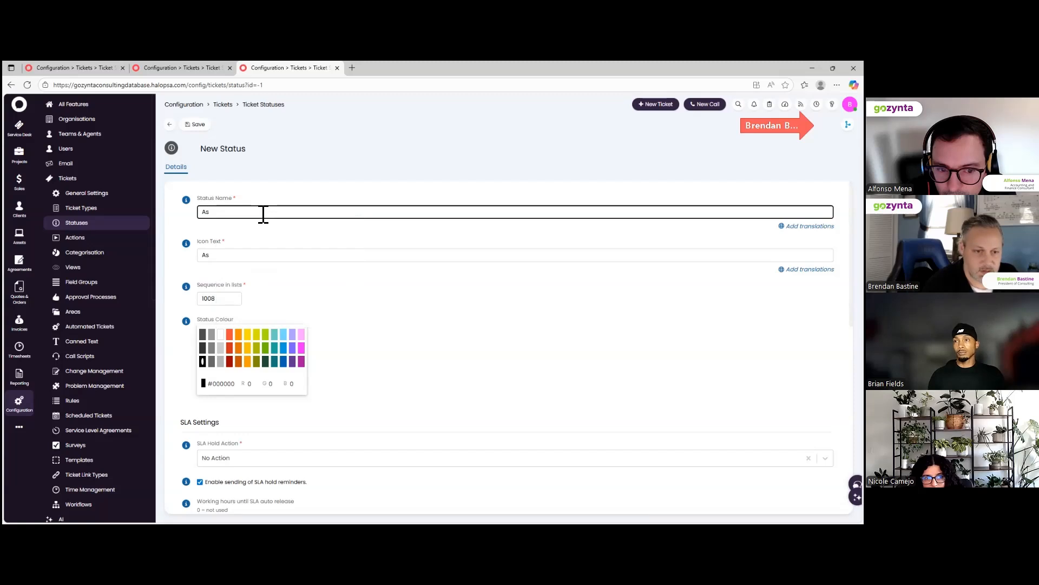
type("sign")
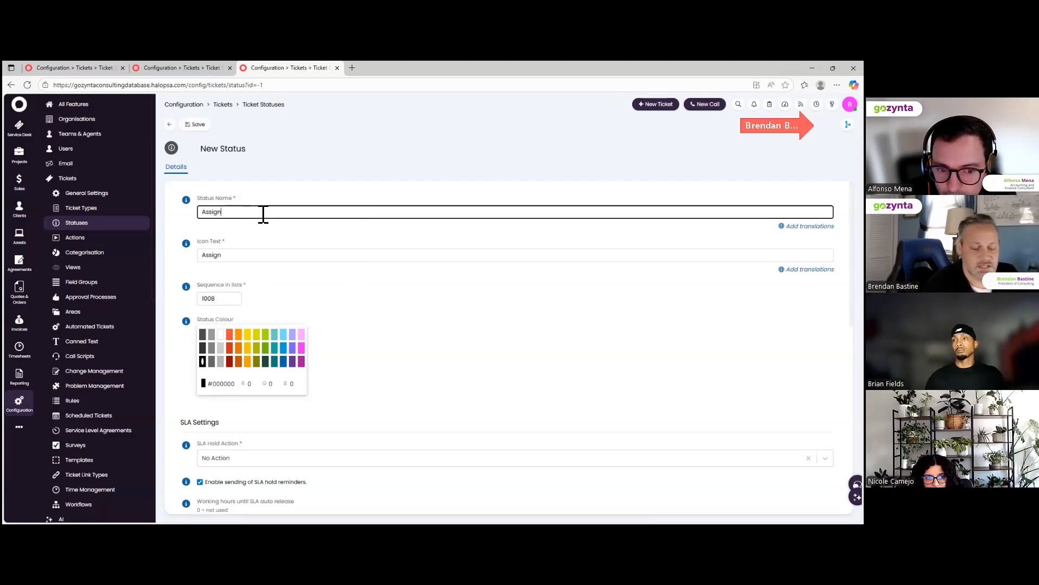
left_click(218, 298)
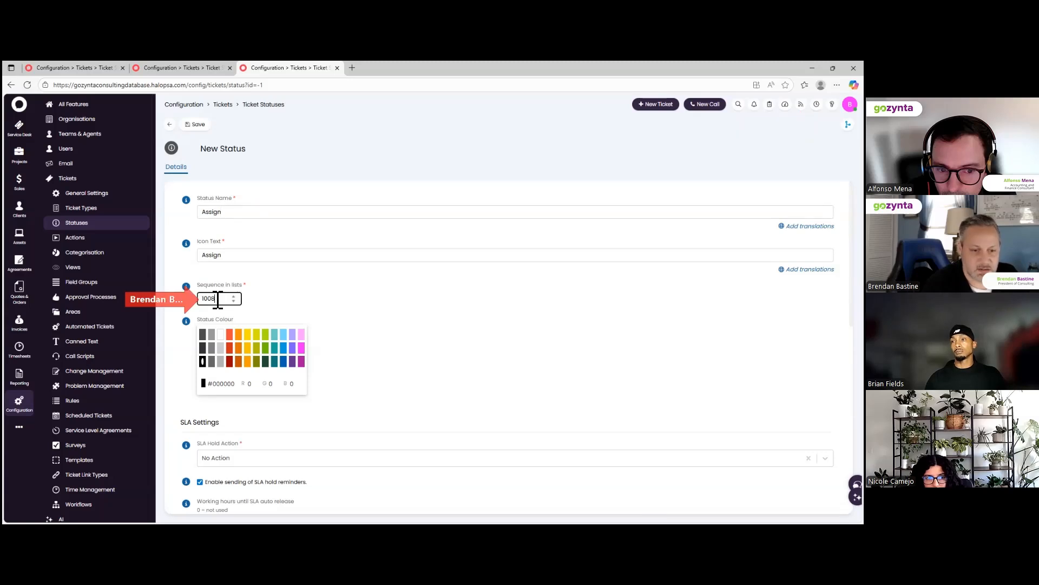
key("BackSpace")
key("BackSpace")
key("BackSpace")
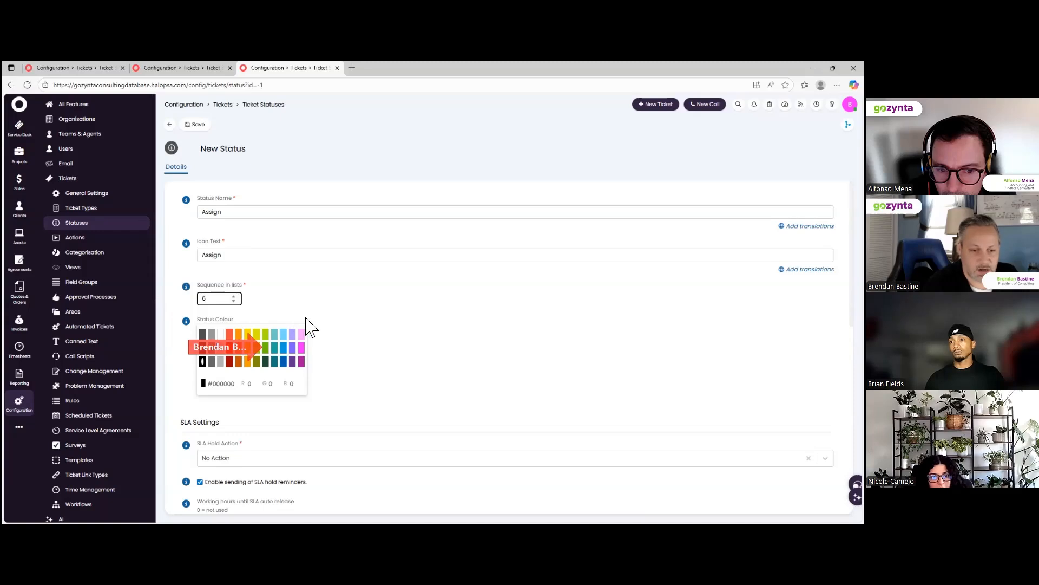
left_click(266, 347)
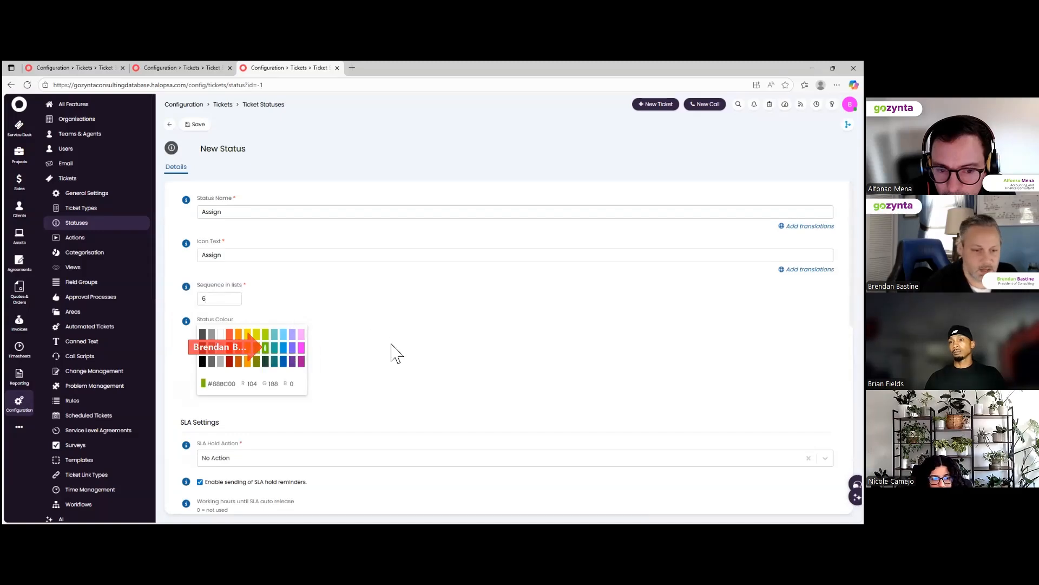
Set the SLA hold action to Remove from hold, turn off hold reminders, and save.
scroll(392, 353, "down", 3)
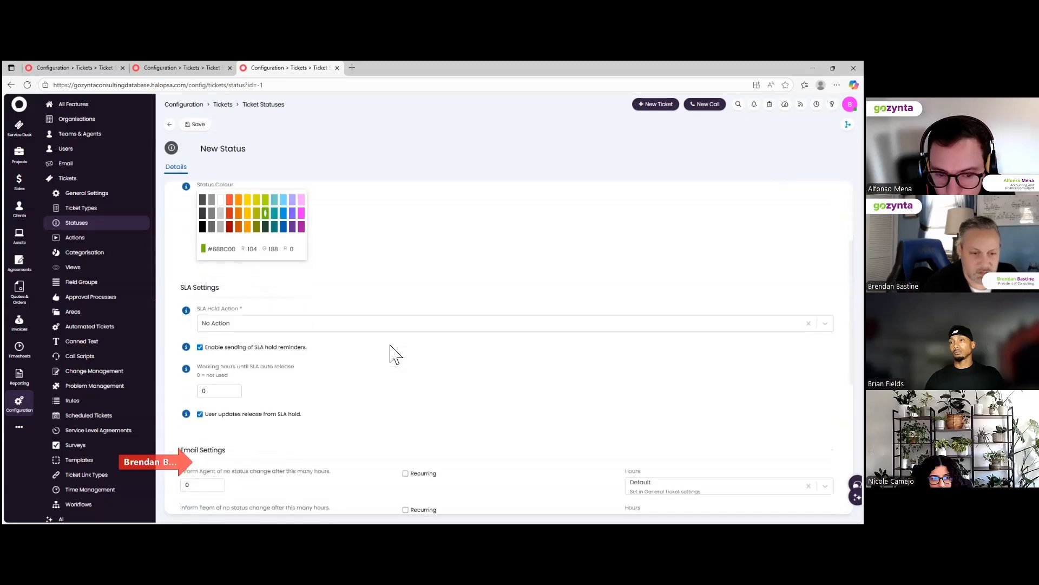
left_click(216, 324)
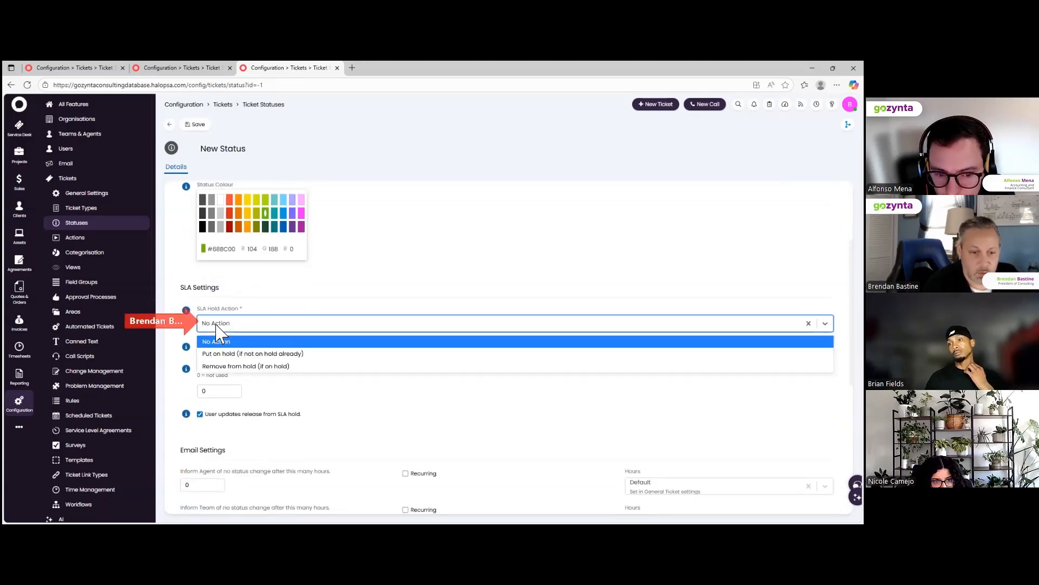
left_click(234, 368)
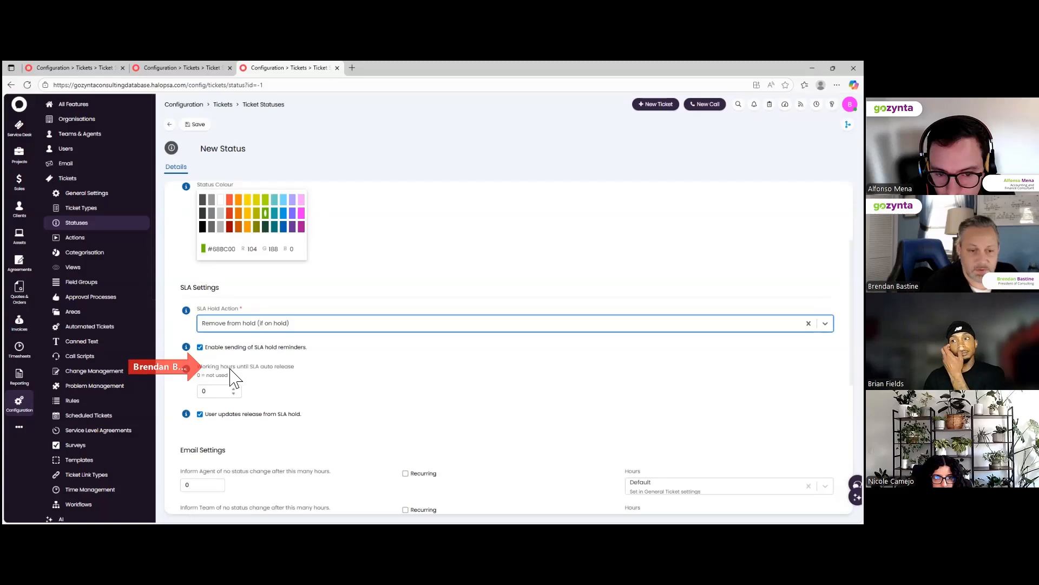
left_click(201, 348)
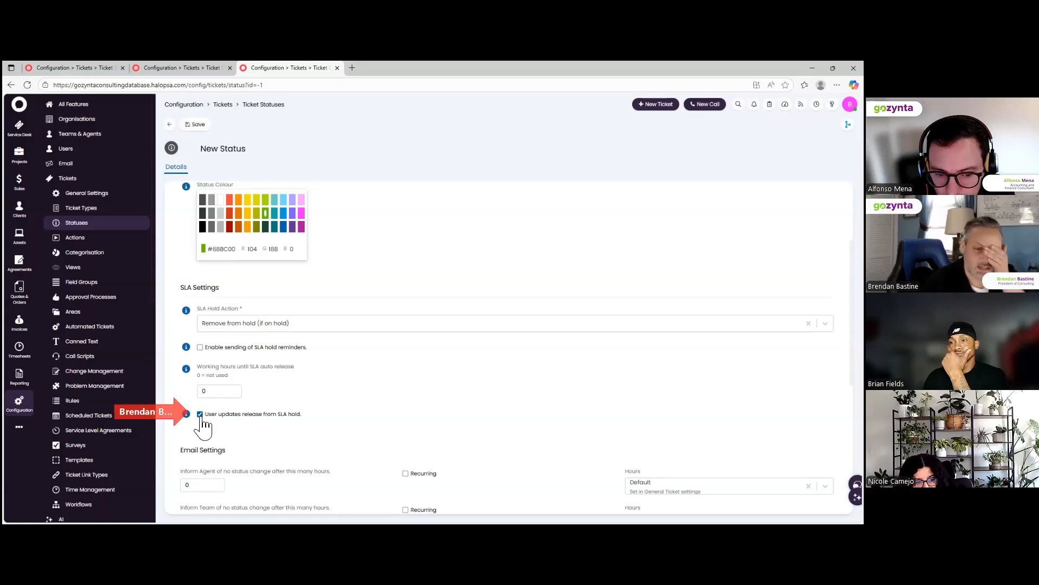
scroll(207, 432, "down", 1)
scroll(207, 432, "down", 5)
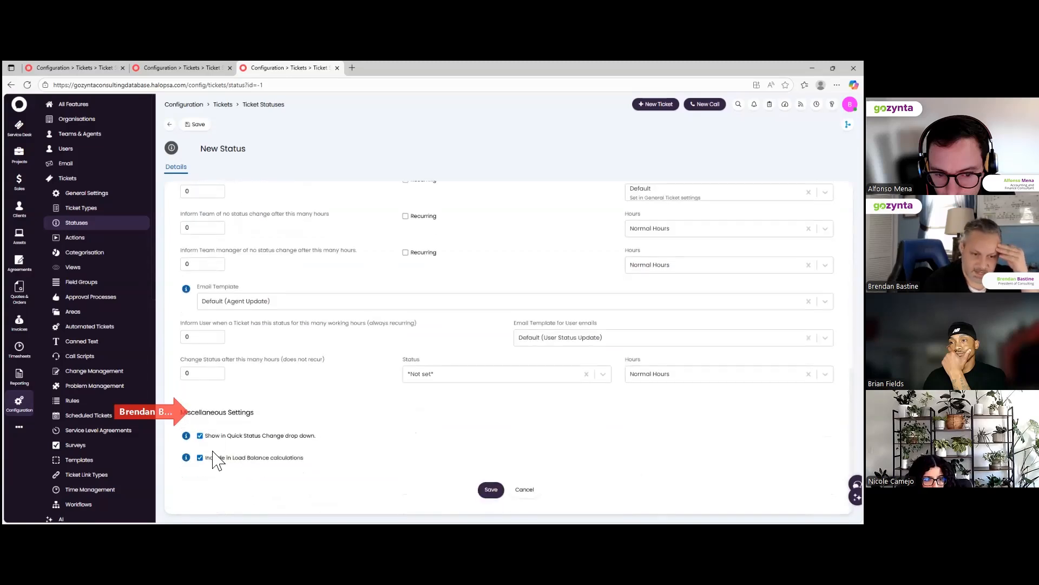
left_click(493, 494)
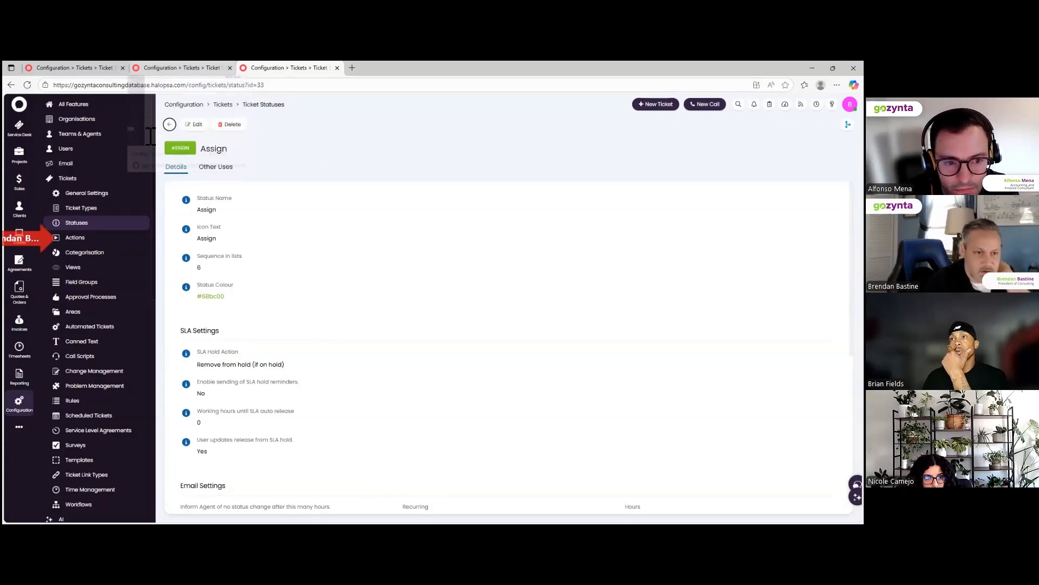
Return to the second tab's Ticket Statuses list and go to Tickets > Actions.
left_click(174, 69)
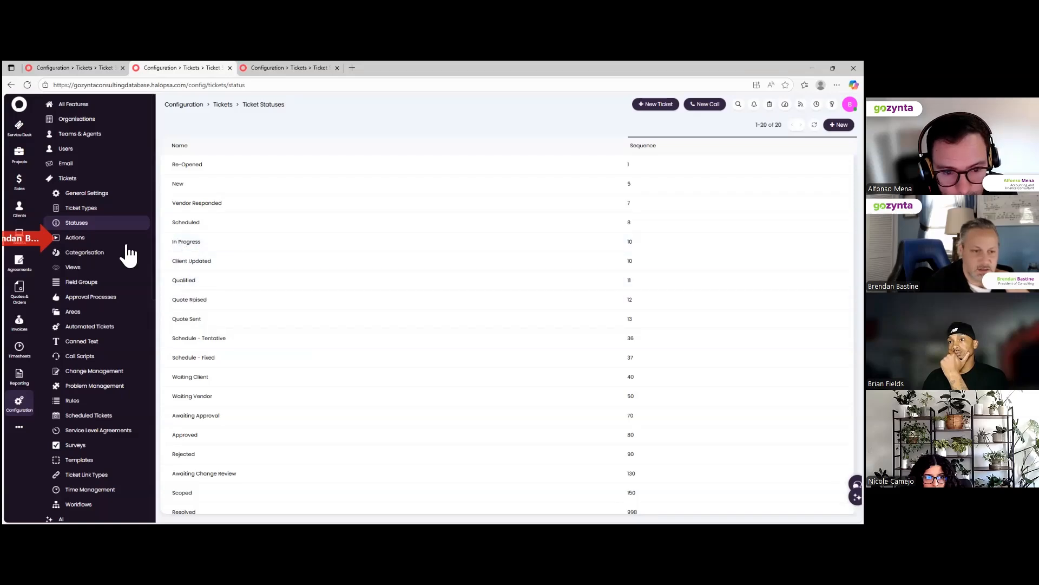
left_click(78, 238)
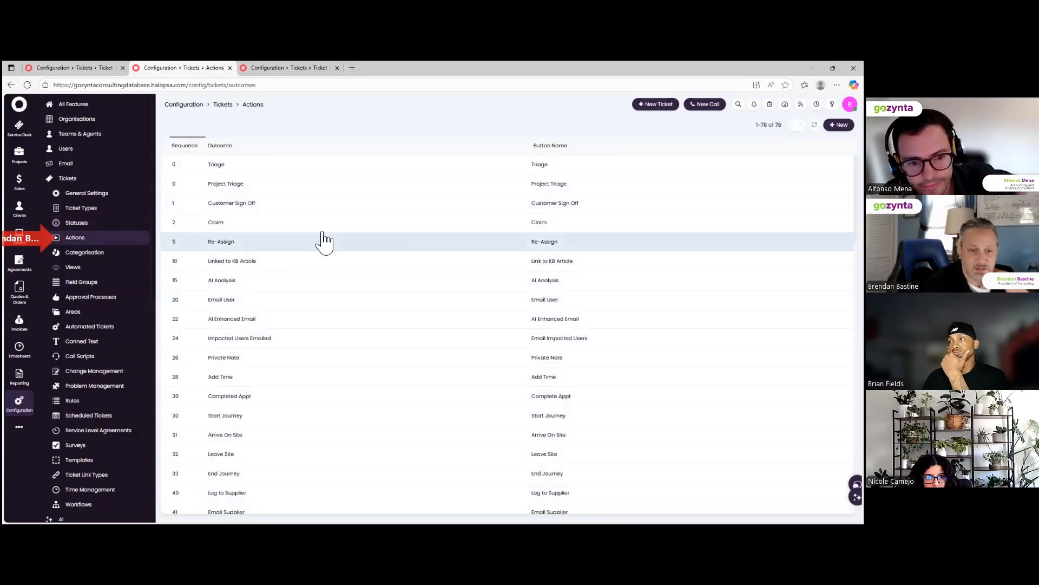
Edit the Triage action: set Status After Action to 'Assign' and untick 'Enable auto release prompts'.
left_click(227, 164)
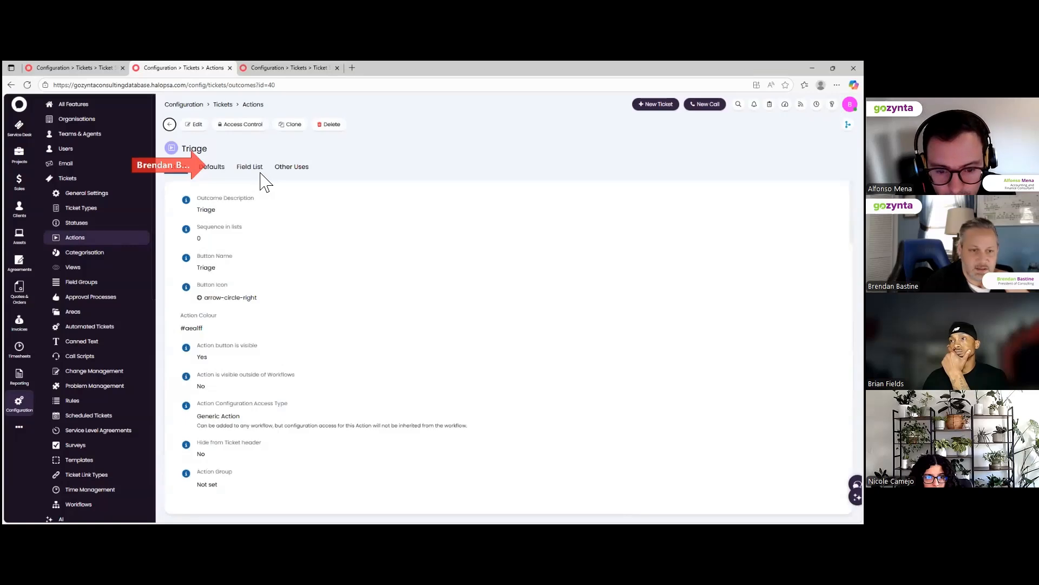
left_click(195, 124)
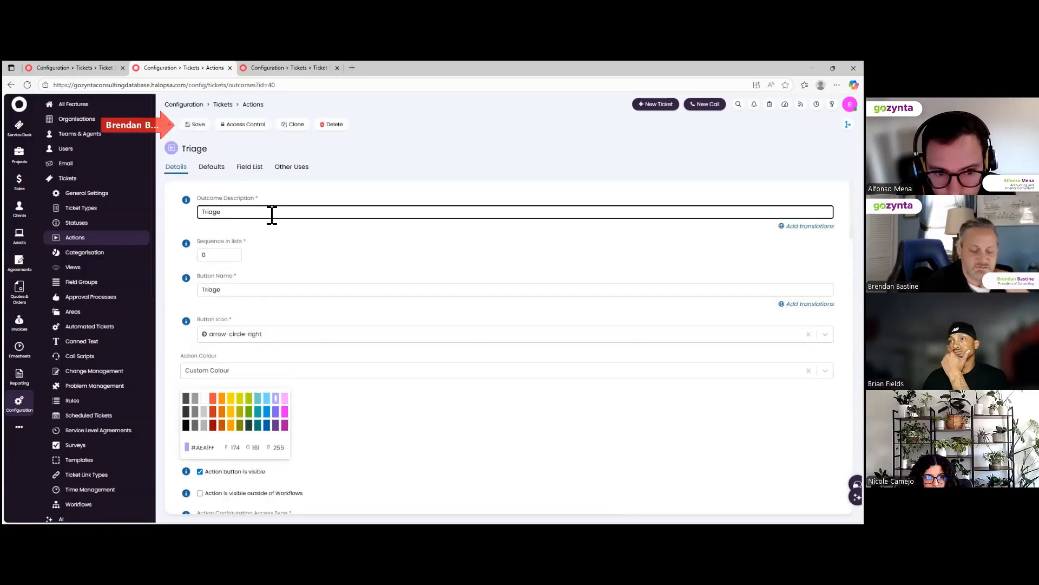
scroll(260, 376, "down", 5)
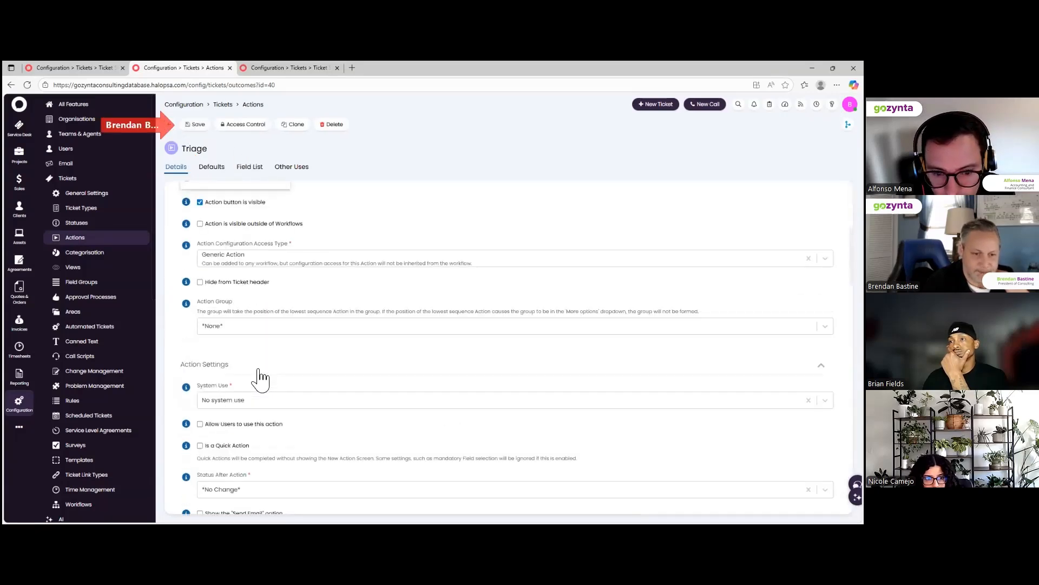
scroll(259, 373, "down", 3)
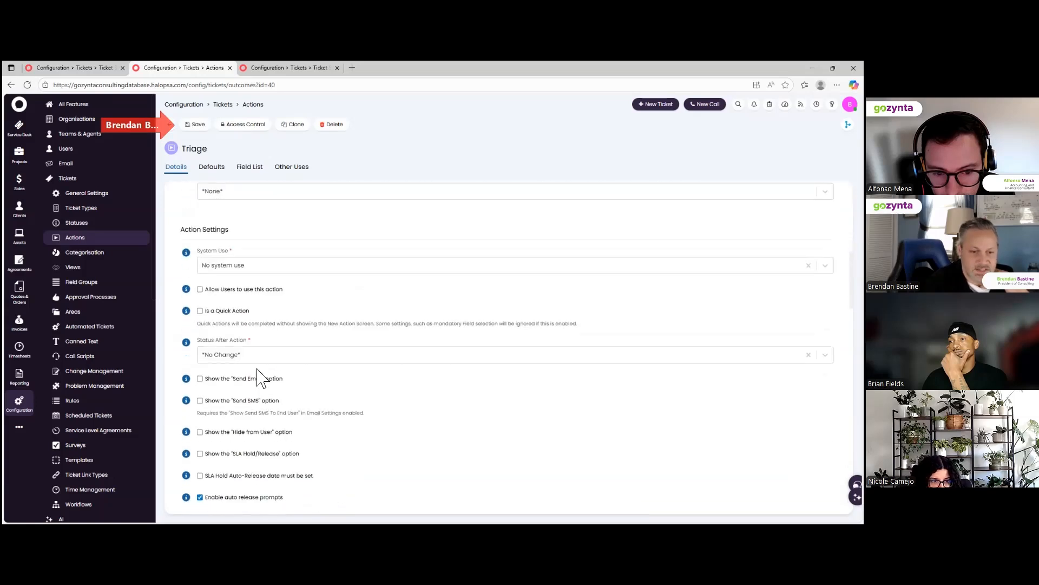
scroll(259, 376, "down", 1)
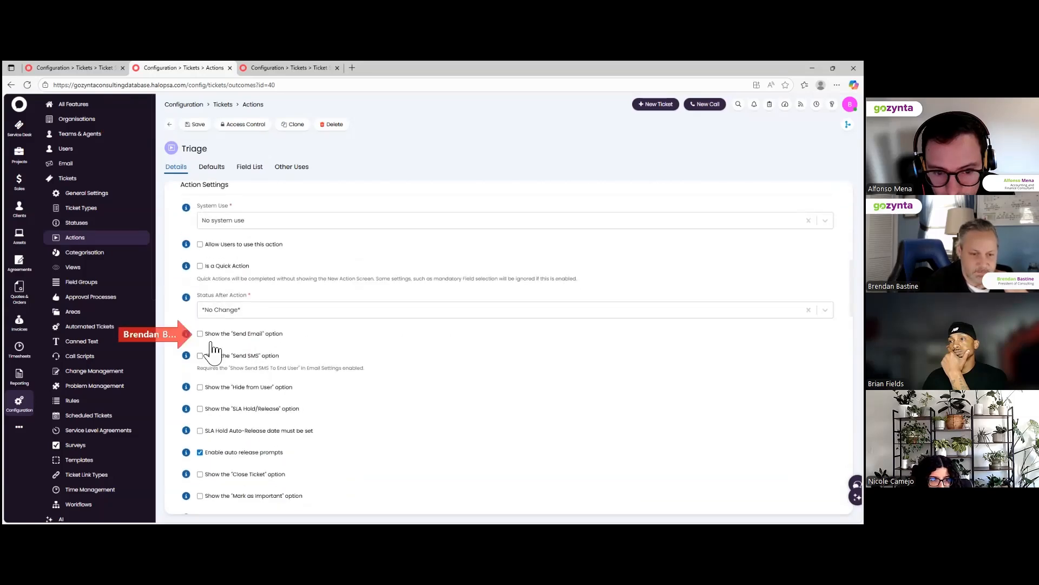
left_click(234, 311)
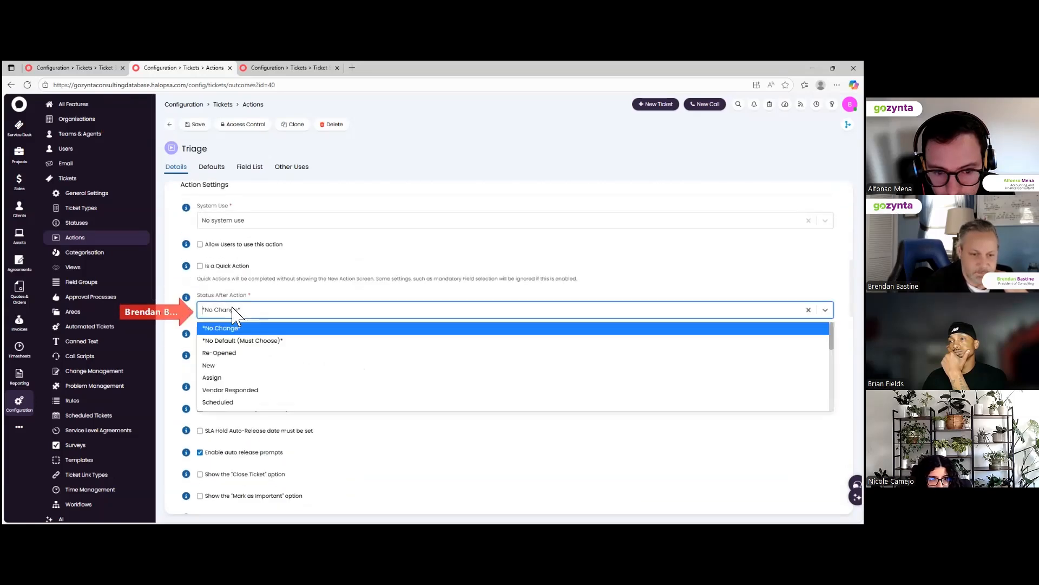
left_click(238, 378)
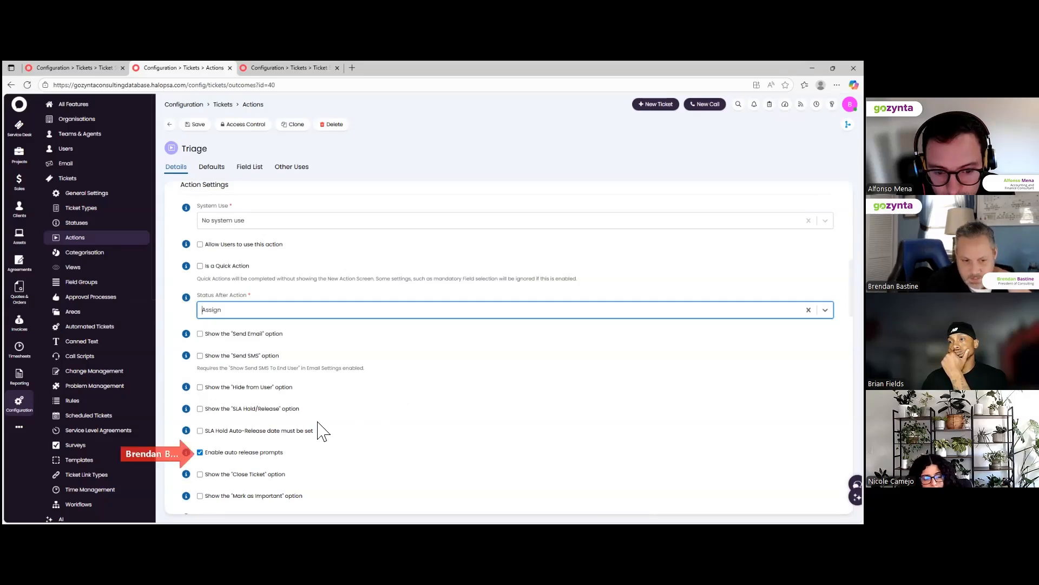
left_click(206, 456)
scroll(378, 481, "down", 4)
scroll(377, 476, "down", 2)
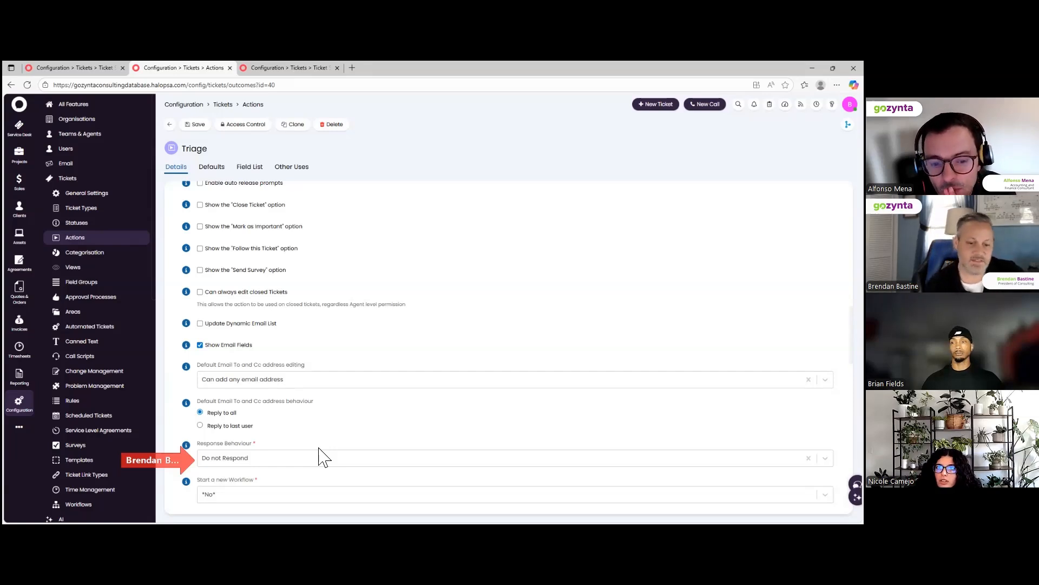
scroll(313, 463, "down", 3)
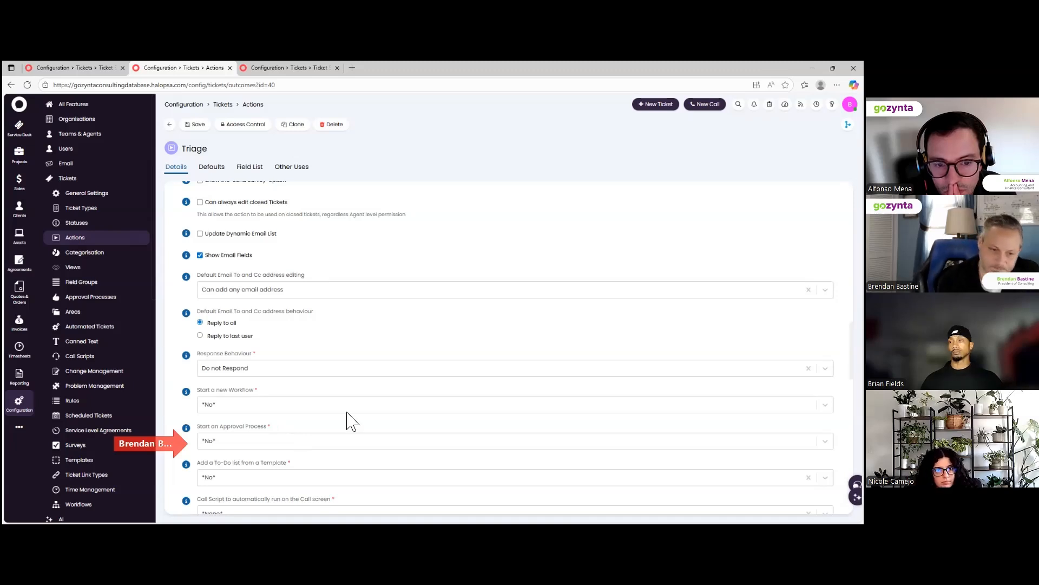
scroll(349, 420, "down", 4)
scroll(349, 420, "down", 3)
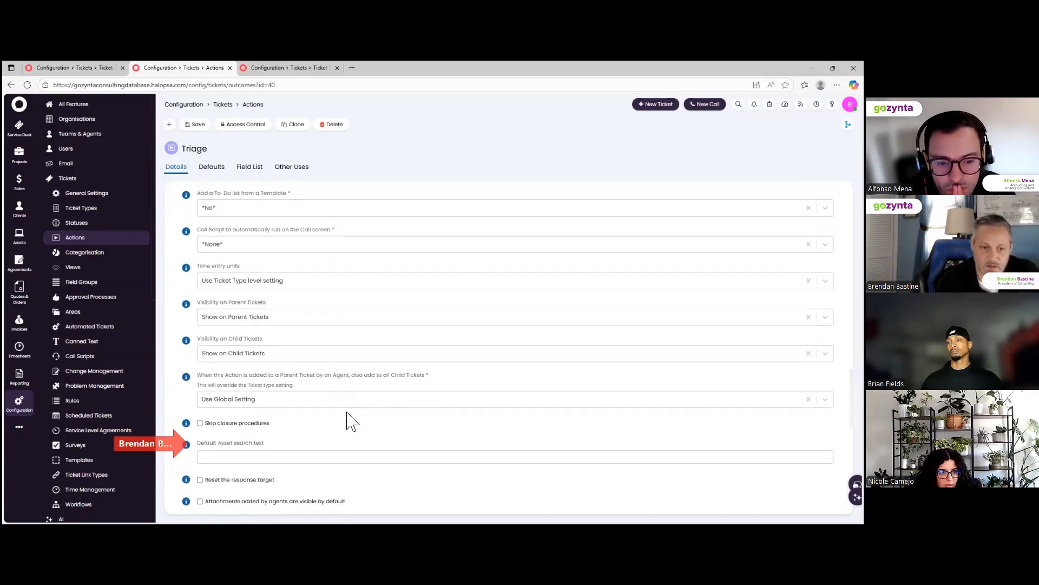
scroll(349, 421, "up", 2)
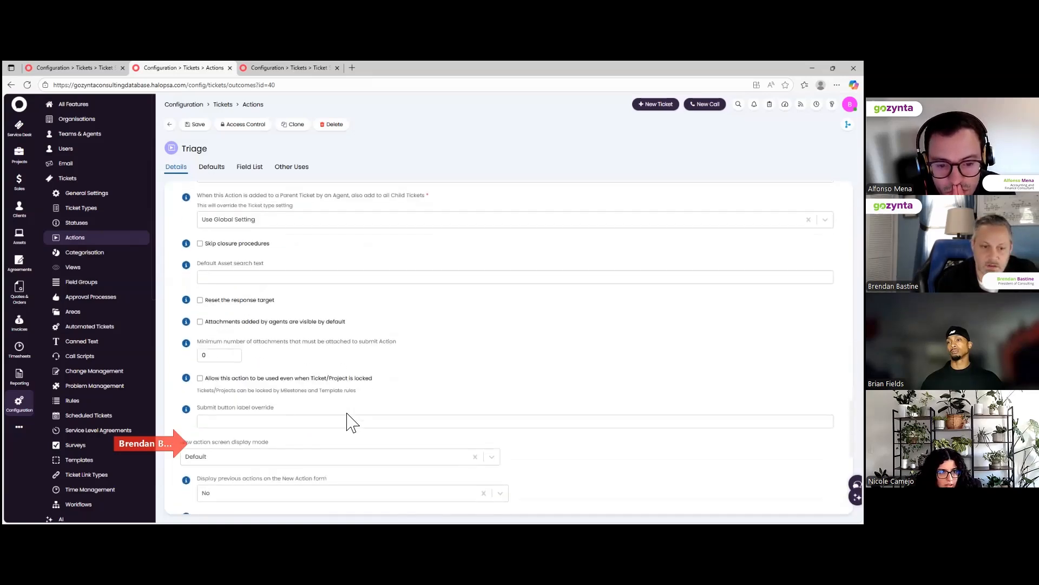
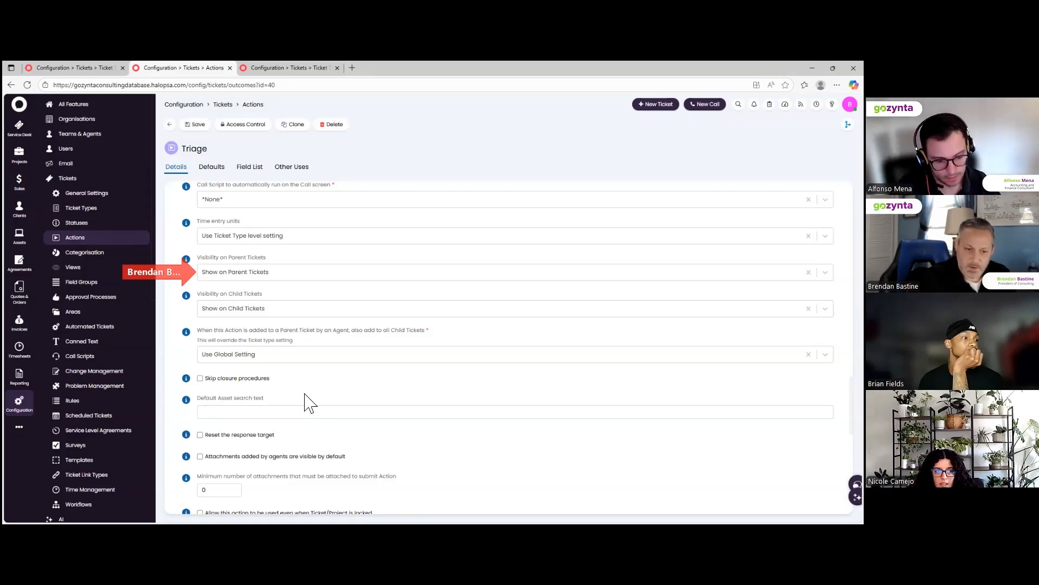
Clear the mistyped submit button label override and enter 'Log Ticket Details'.
scroll(305, 402, "down", 4)
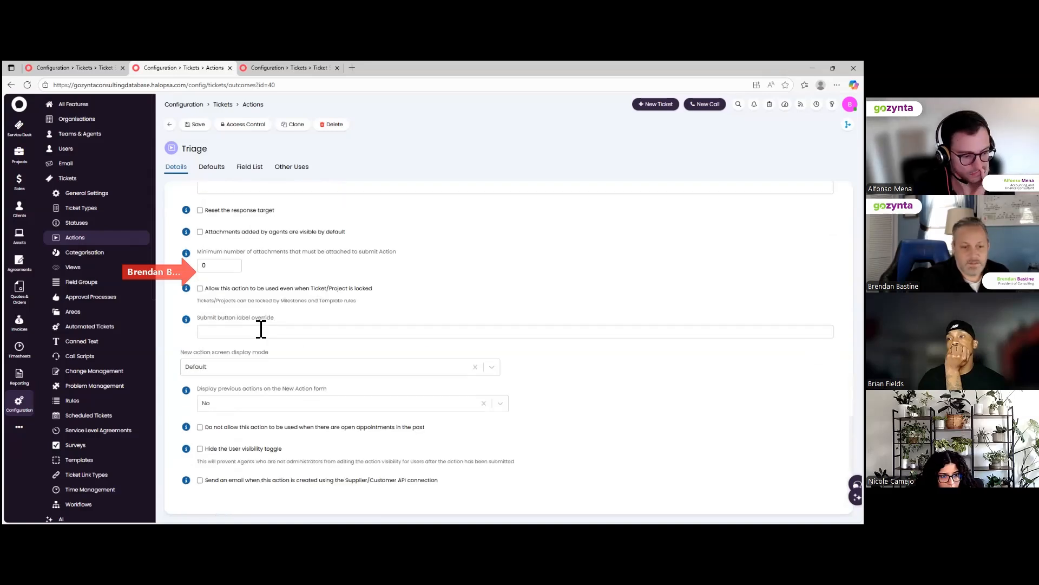
scroll(261, 329, "down", 1)
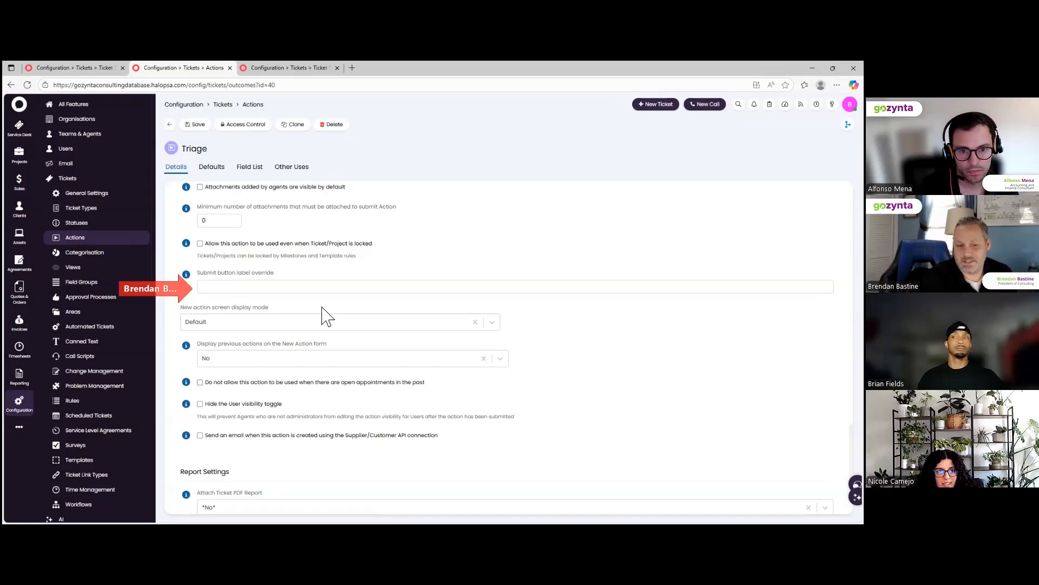
left_click(294, 288)
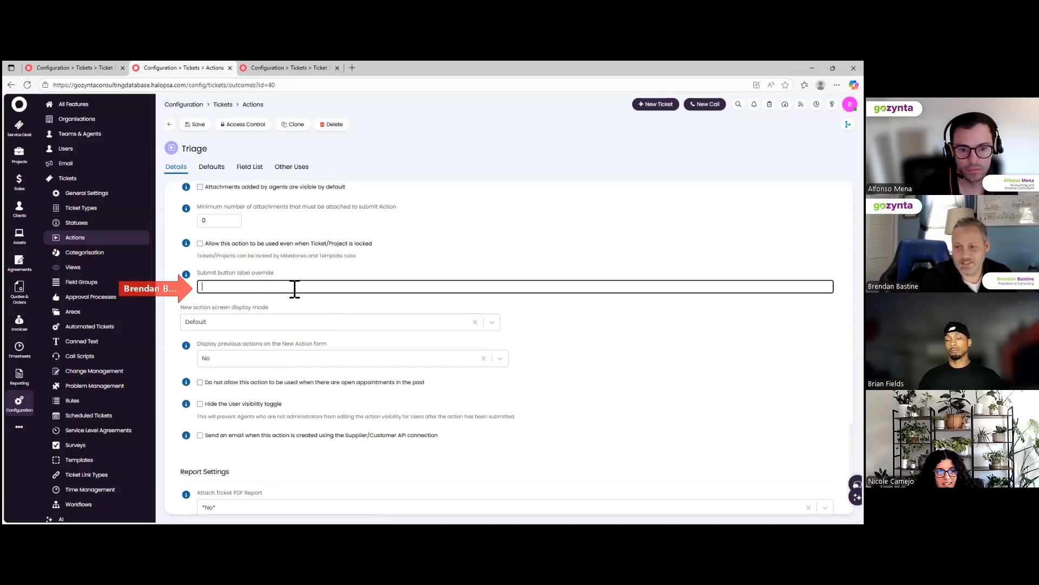
type("log ticket det")
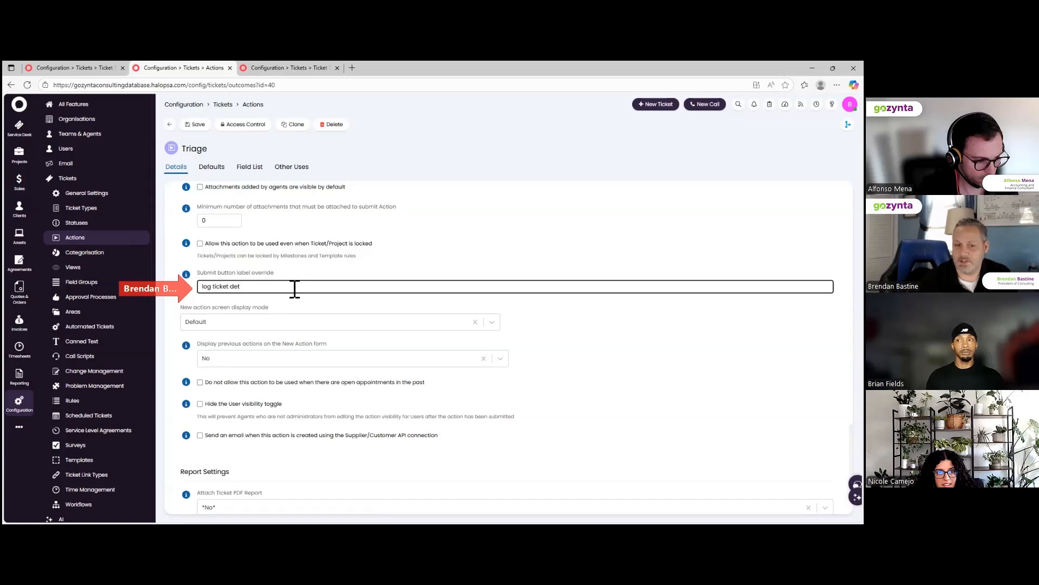
type("i")
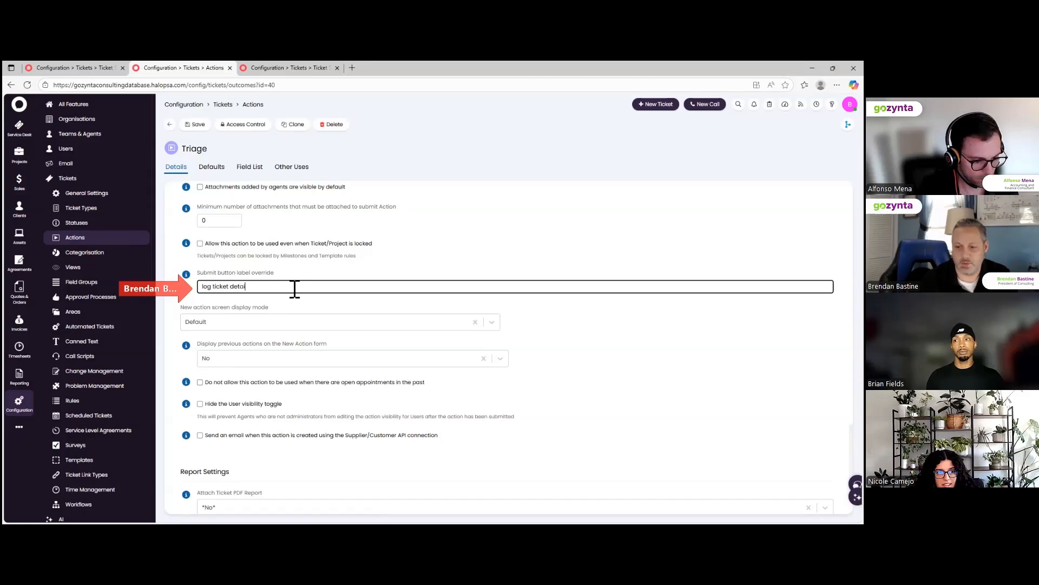
key("BackSpace")
key("BackSpace")
key("BackSpace")
key("BackSpace")
key("BackSpace")
key("BackSpace")
key("BackSpace")
key("BackSpace")
key("BackSpace")
key("BackSpace")
key("BackSpace")
key("BackSpace")
key("BackSpace")
key("BackSpace")
key("BackSpace")
key("BackSpace")
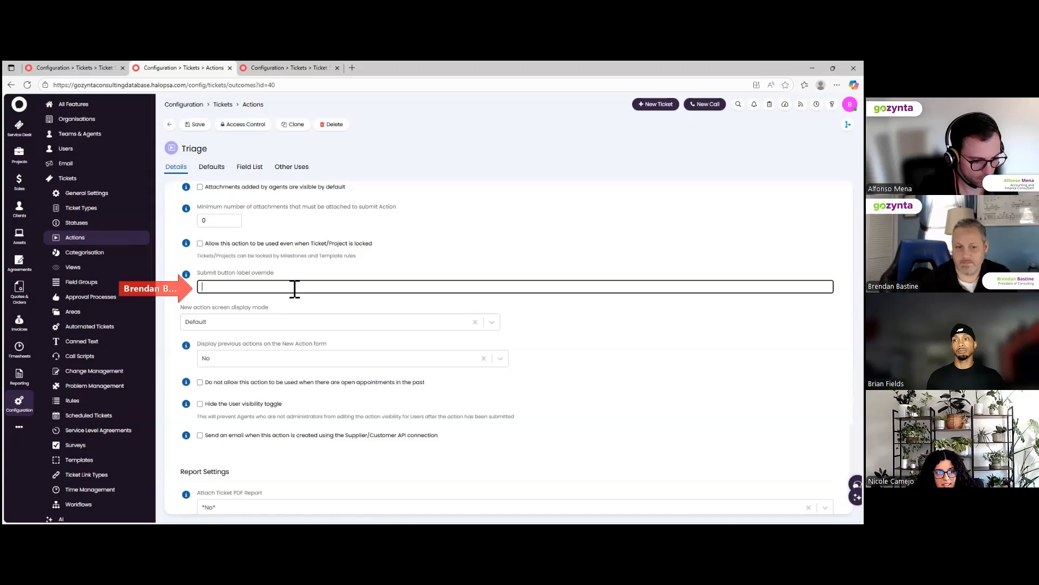
type("Log")
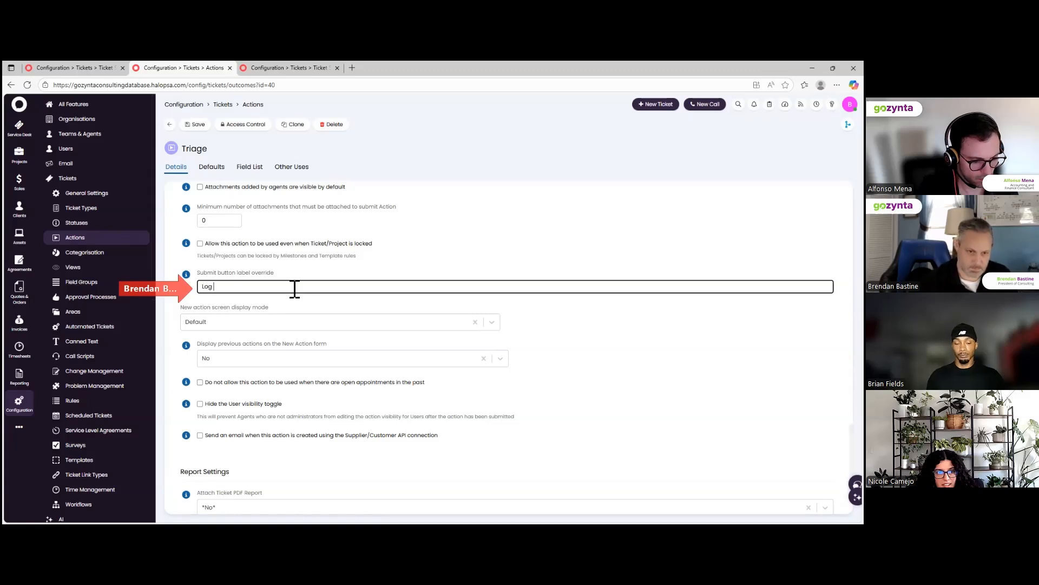
type(" Ticket ")
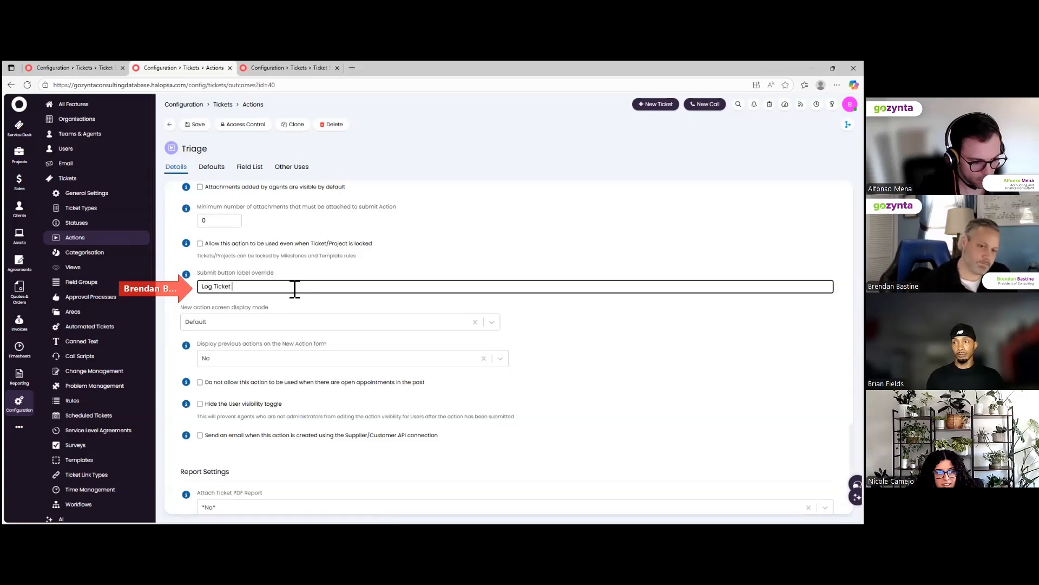
type("Details")
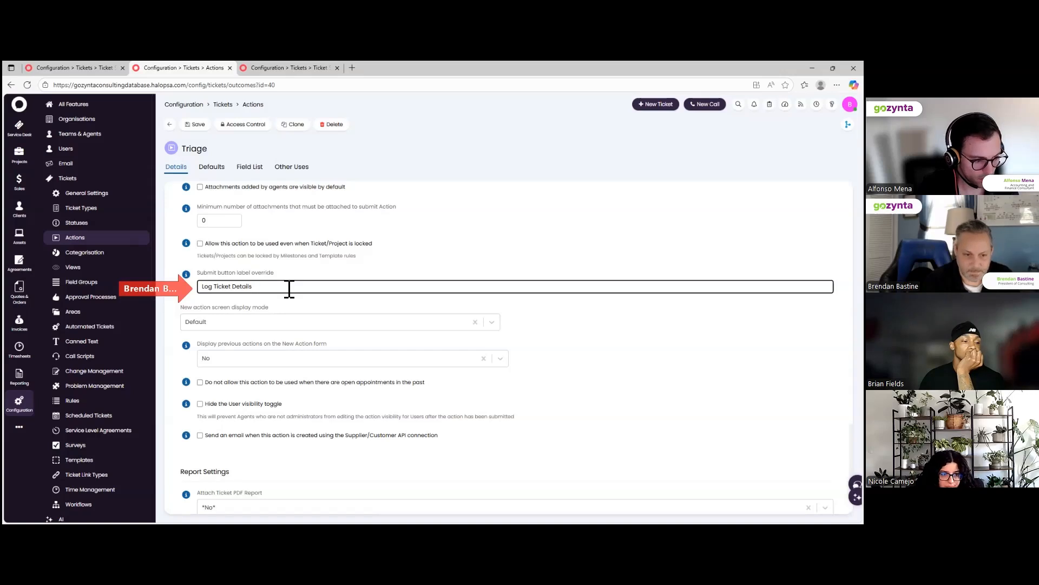
Set new action display mode to 'Open in a modal window' with Medium width.
left_click(276, 327)
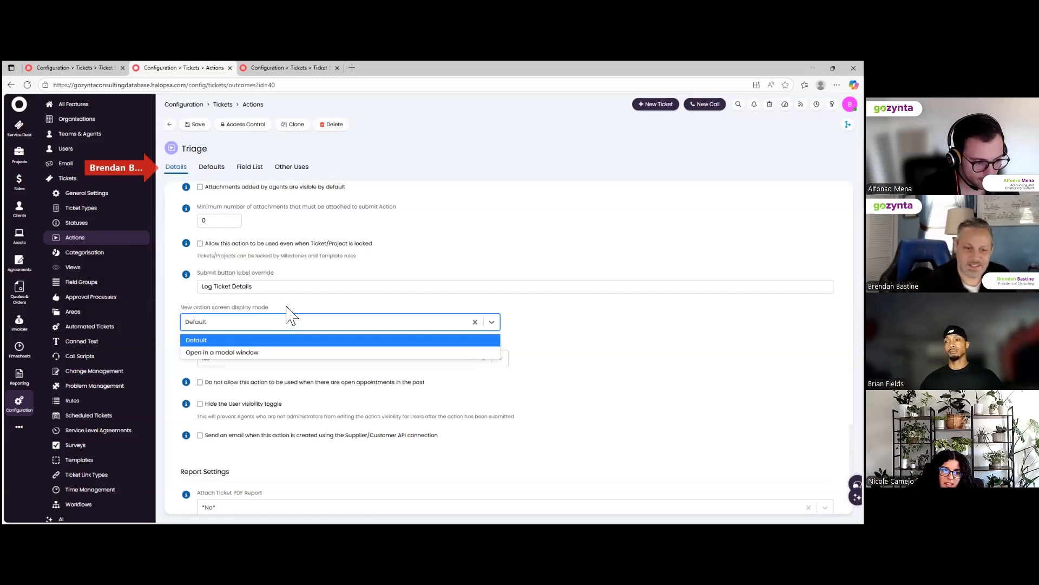
left_click(270, 353)
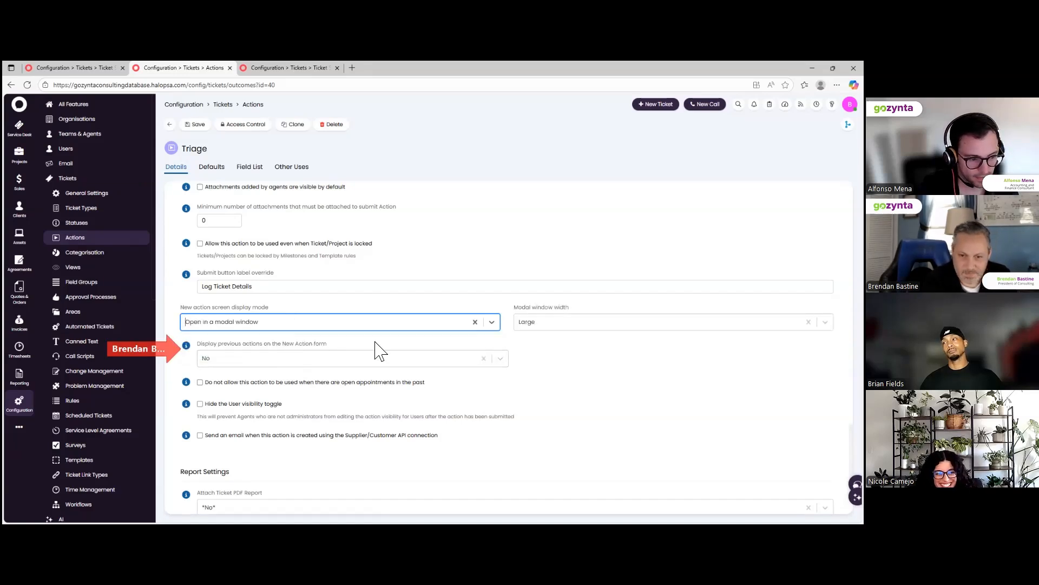
left_click(573, 324)
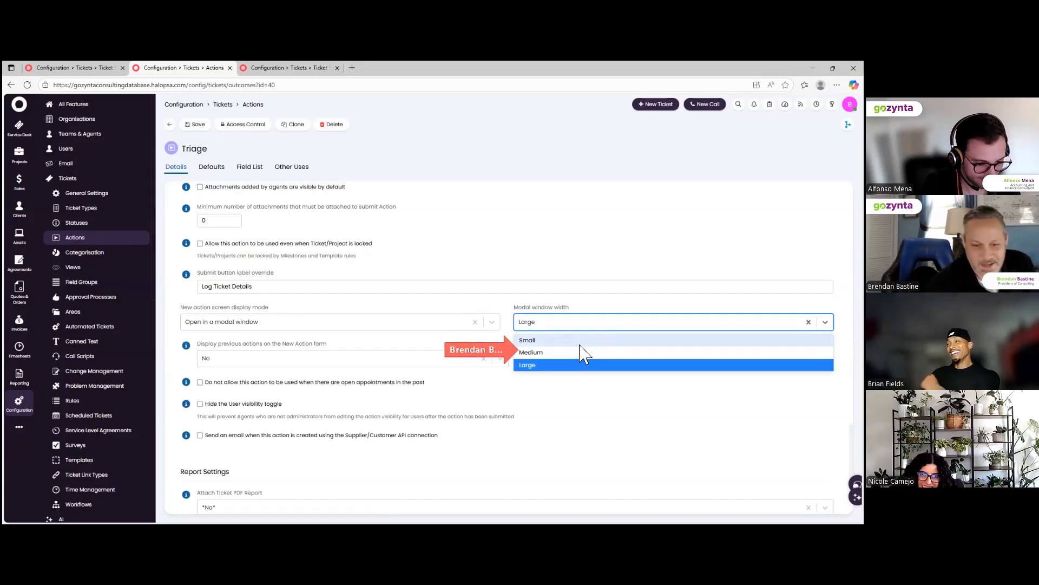
left_click(579, 354)
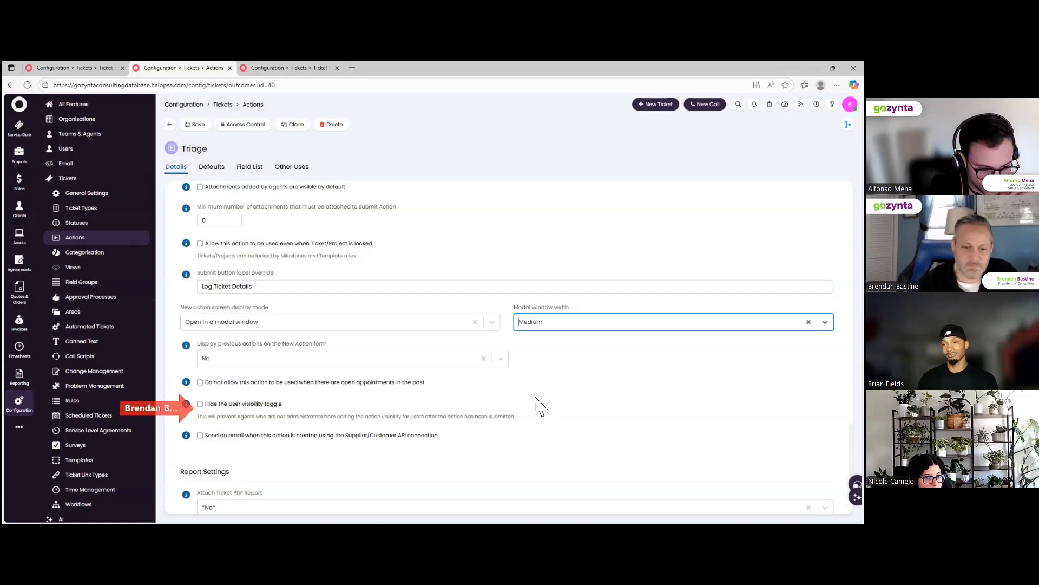
scroll(536, 400, "down", 3)
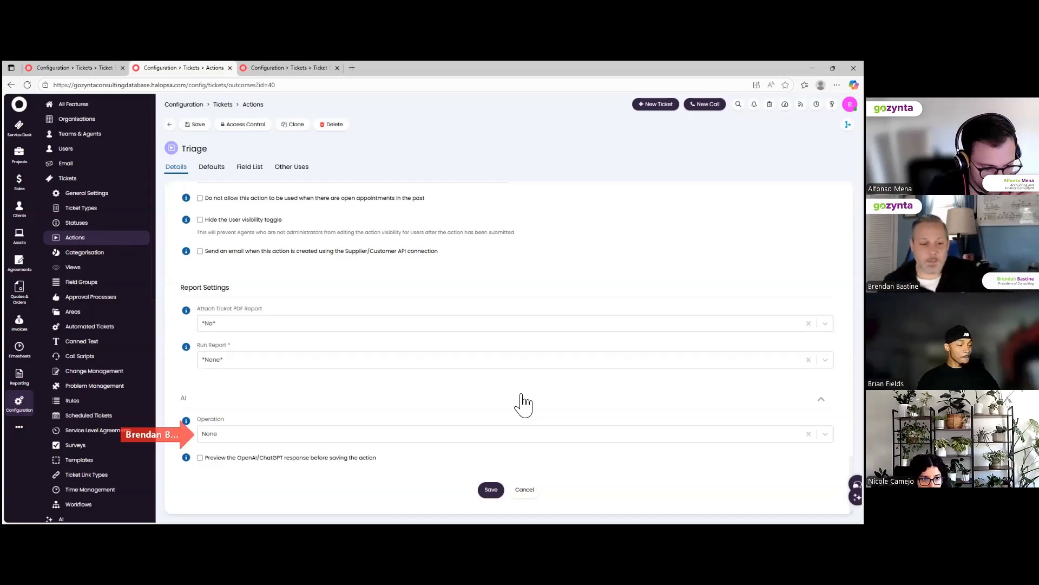
key("alt+Left")
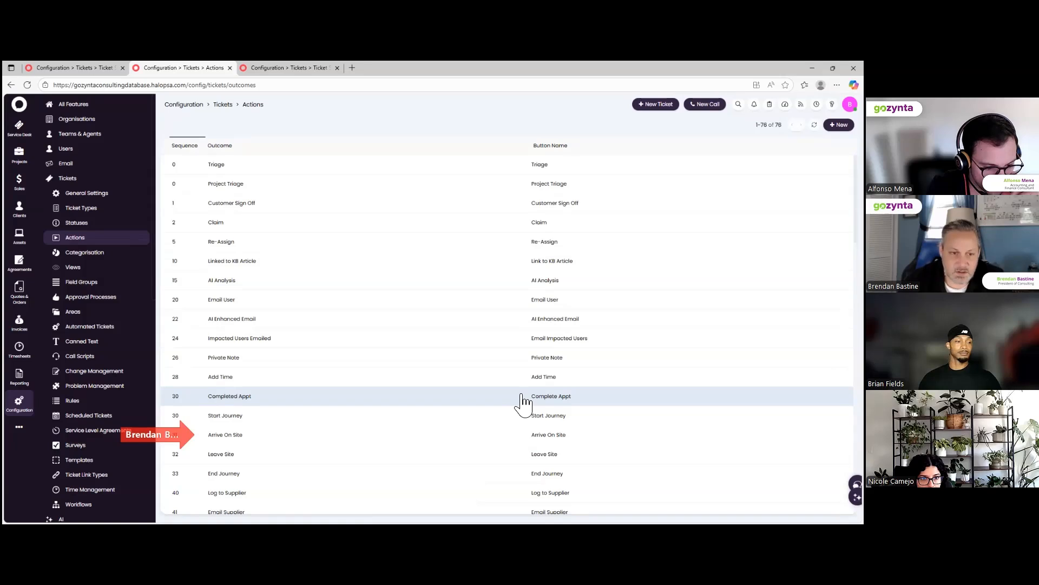
key("alt+Right")
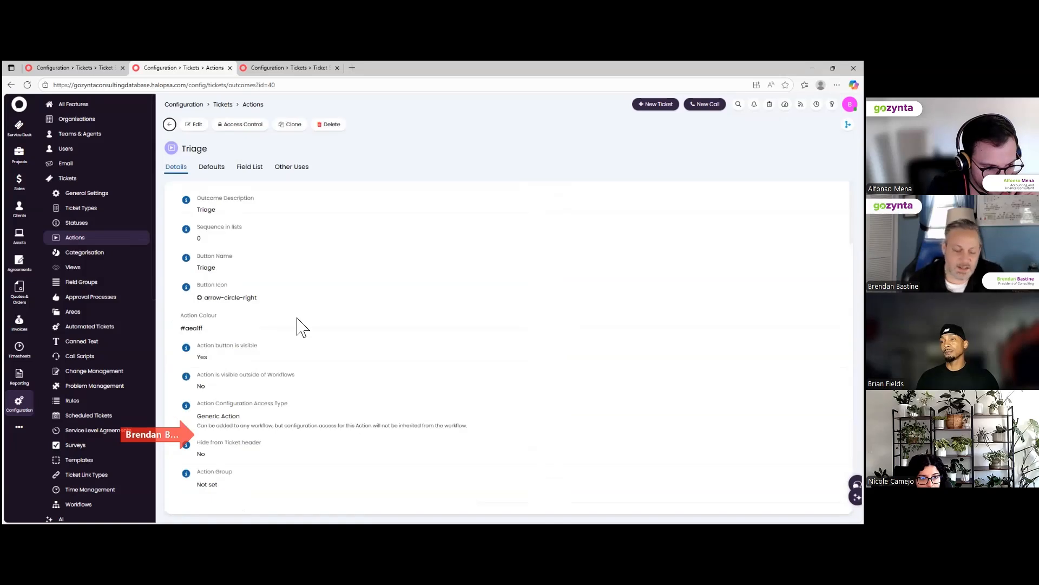
Reopen the Triage action and set the submit button label override to 'Log Ticket Details'.
left_click(199, 125)
scroll(287, 362, "down", 10)
scroll(284, 373, "down", 10)
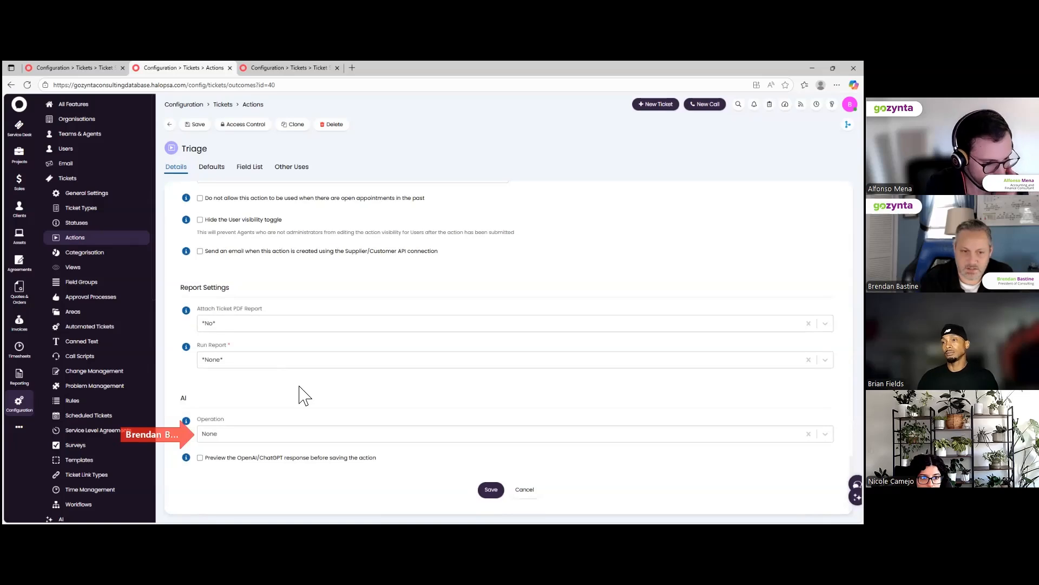
scroll(305, 395, "up", 6)
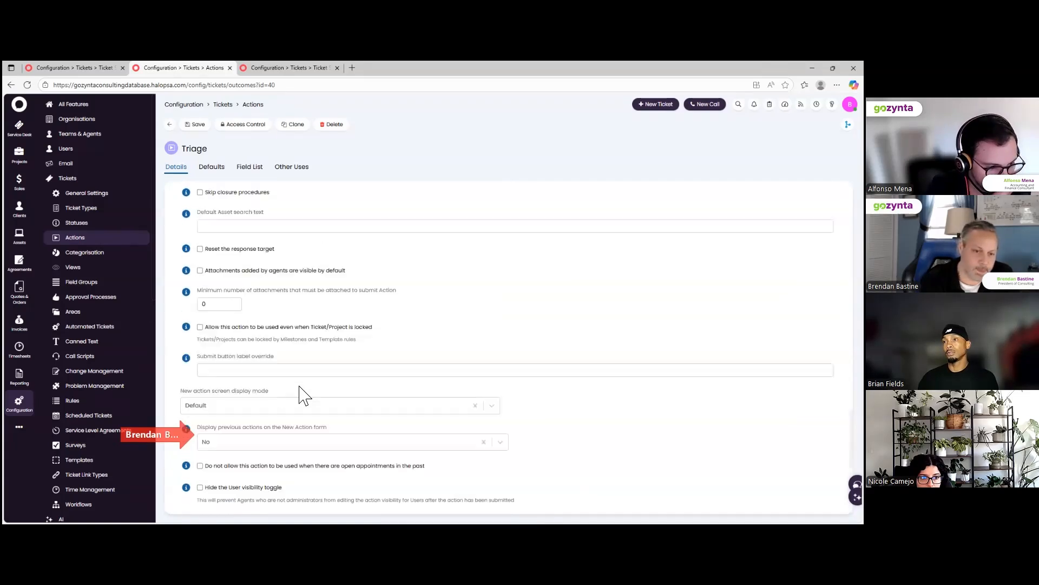
scroll(303, 392, "up", 1)
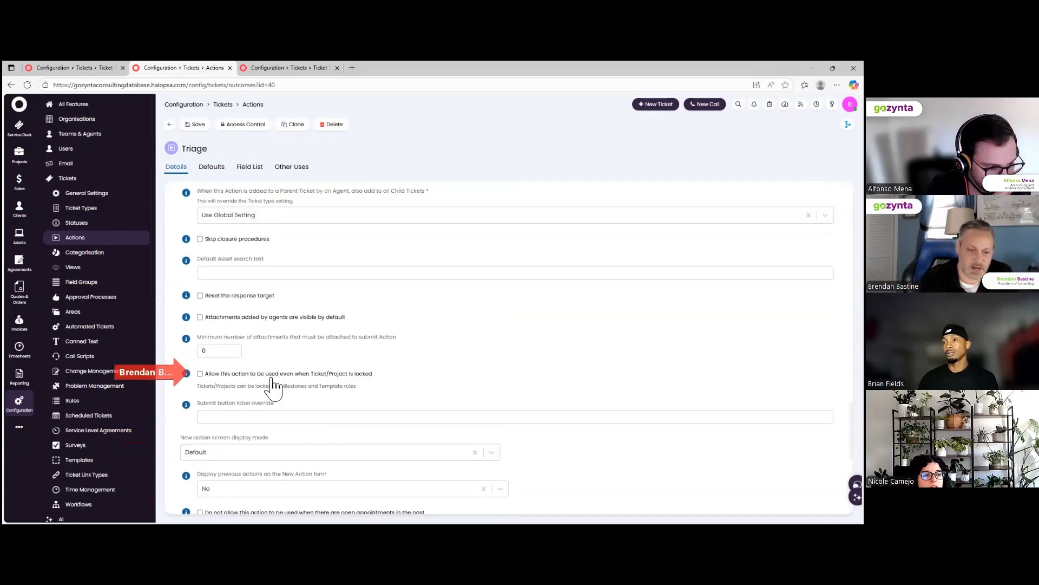
left_click(213, 417)
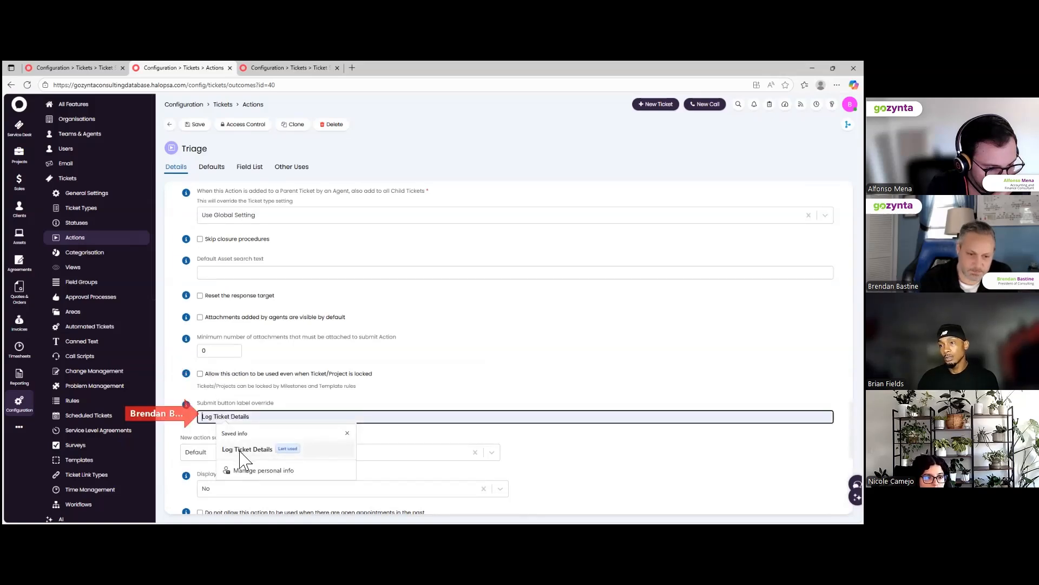
left_click(241, 451)
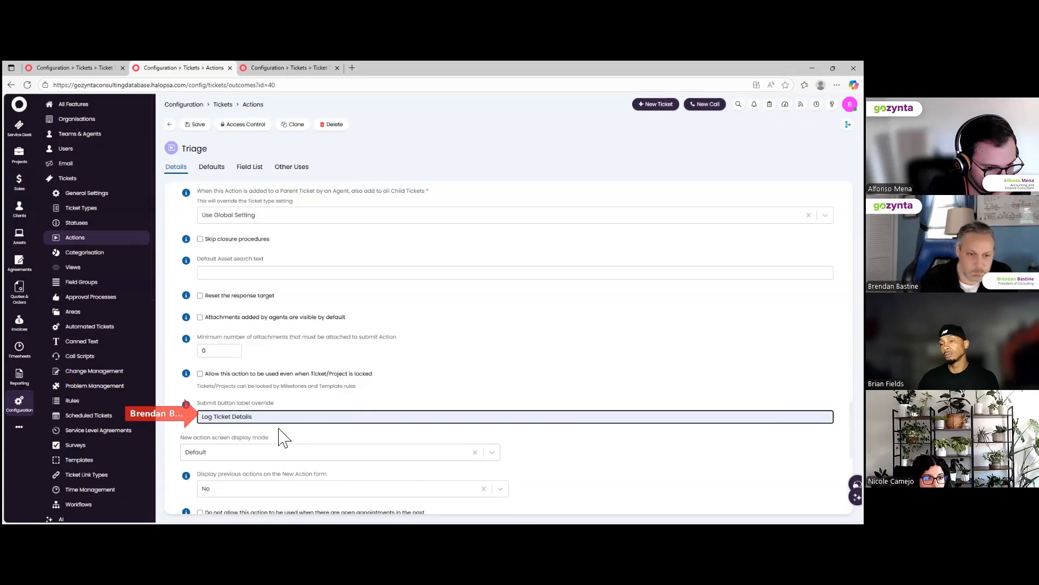
left_click(595, 479)
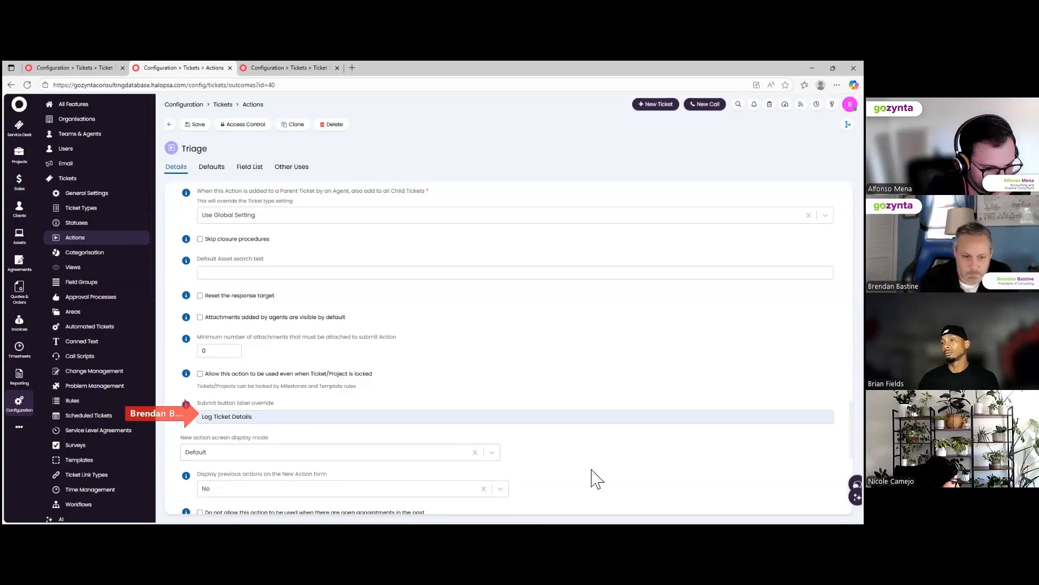
Make the new action screen open in a Medium-width modal window.
scroll(596, 479, "down", 1)
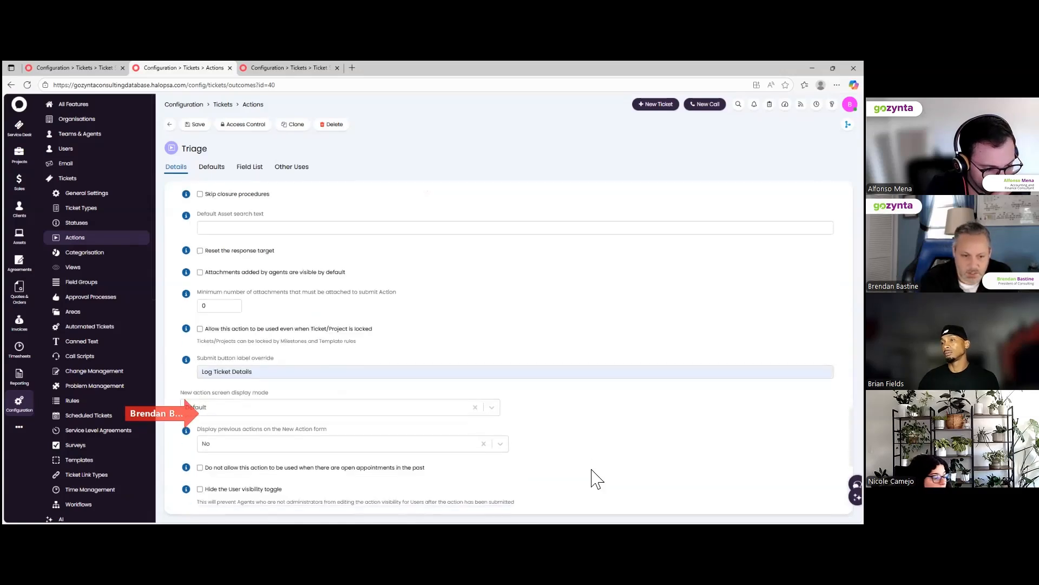
left_click(352, 418)
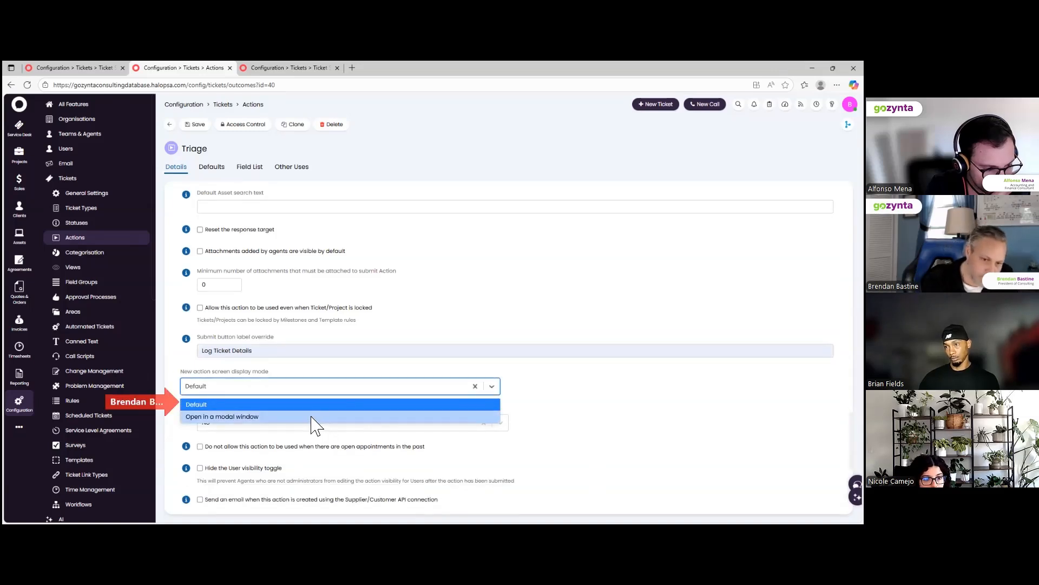
left_click(316, 422)
left_click(574, 388)
left_click(574, 405)
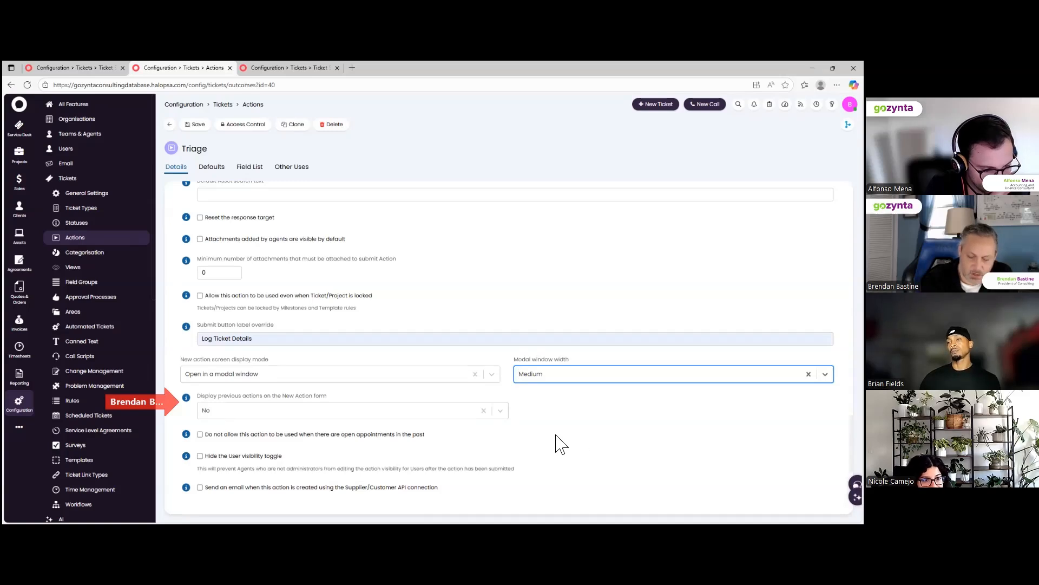
scroll(560, 444, "down", 3)
scroll(560, 443, "down", 2)
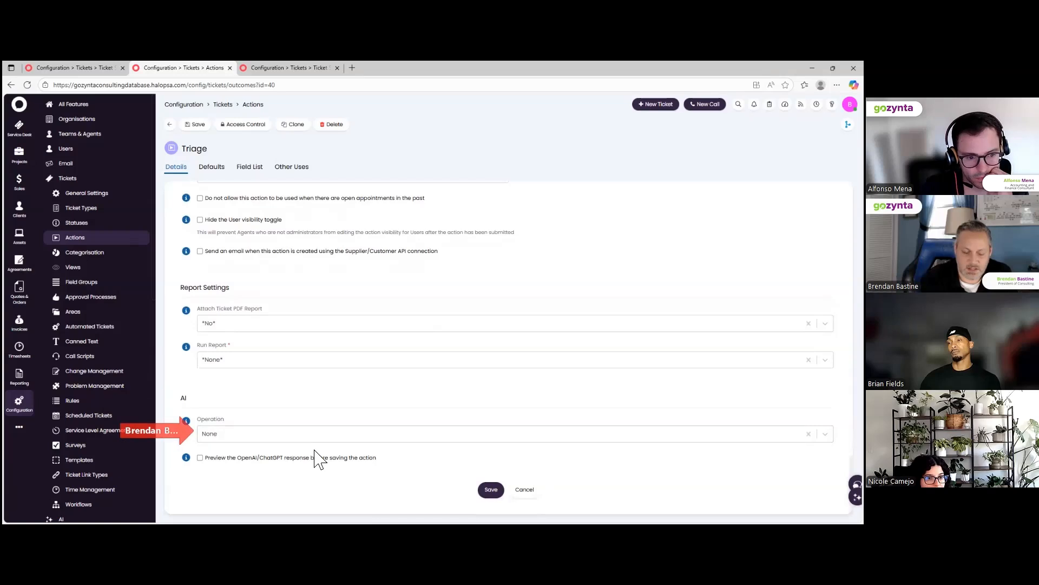
left_click(304, 436)
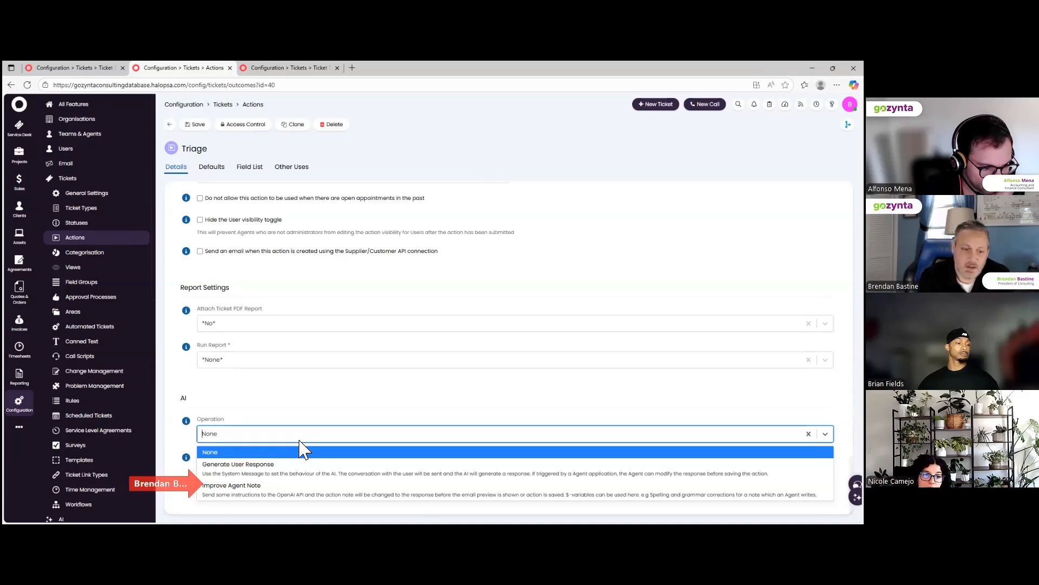
left_click(302, 451)
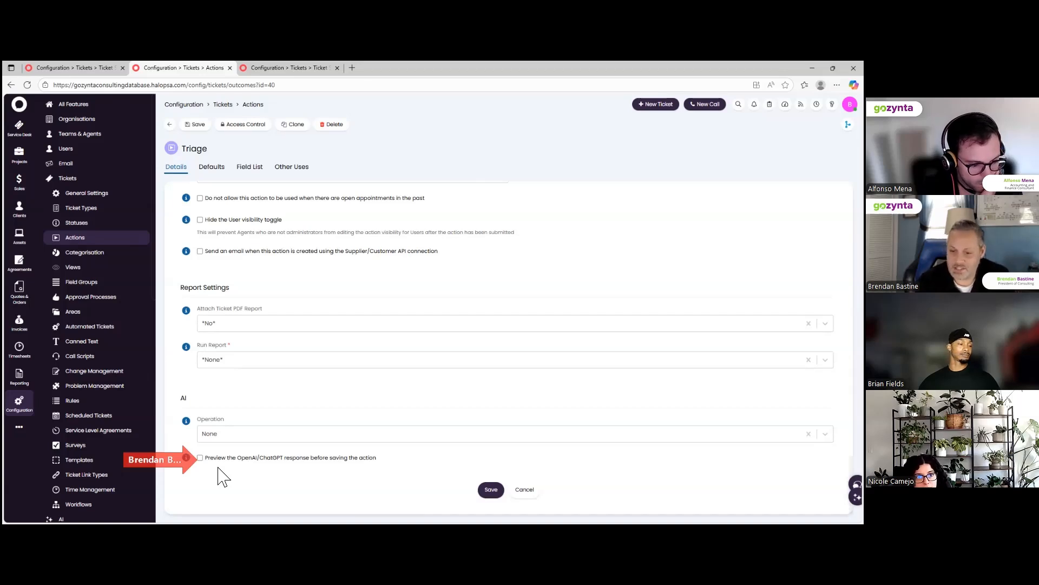
On the Defaults tab, review communication method choices, collapse Toggles and list email templates.
left_click(204, 166)
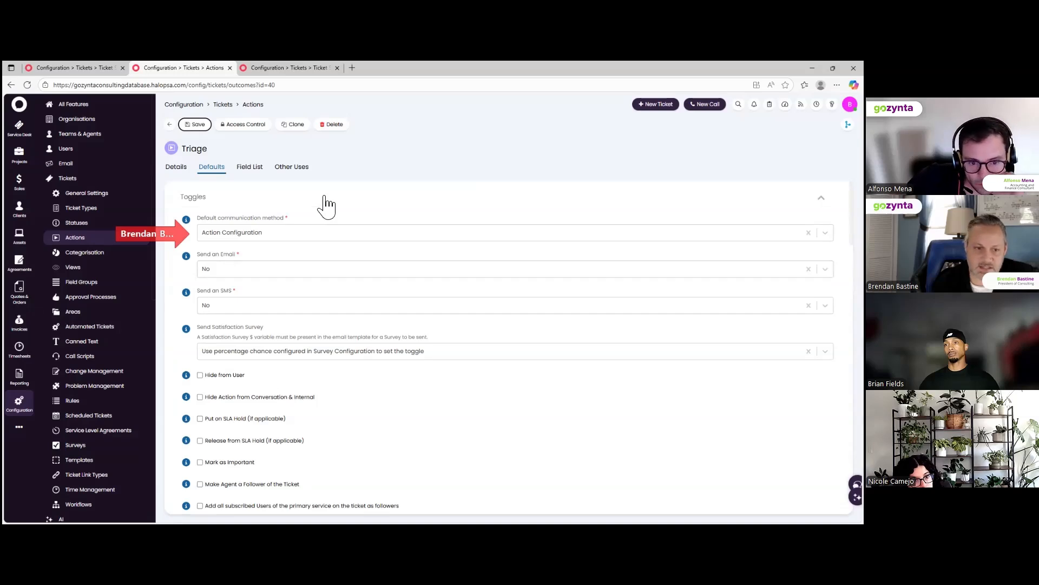
left_click(270, 235)
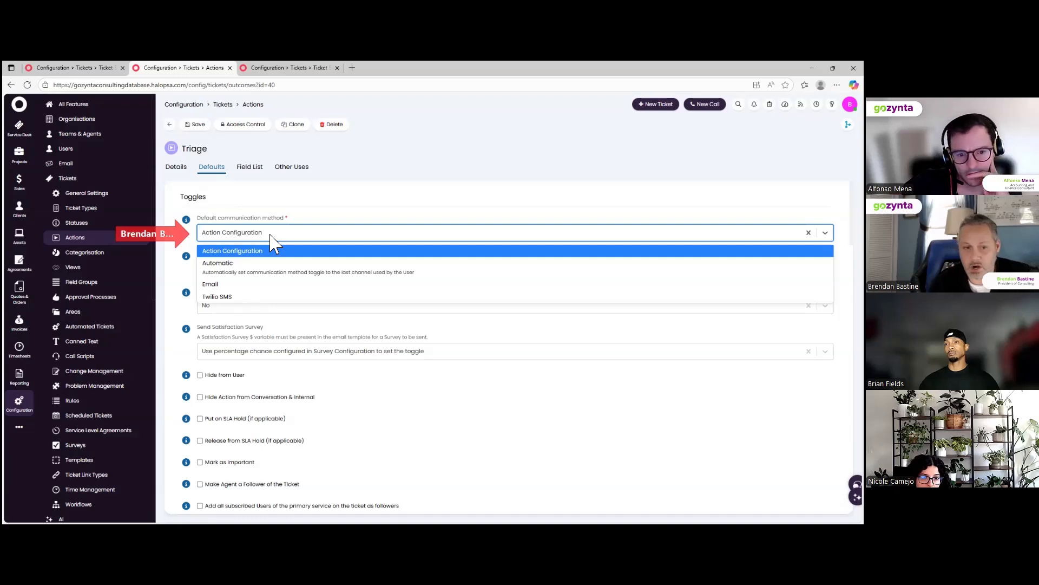
left_click(264, 197)
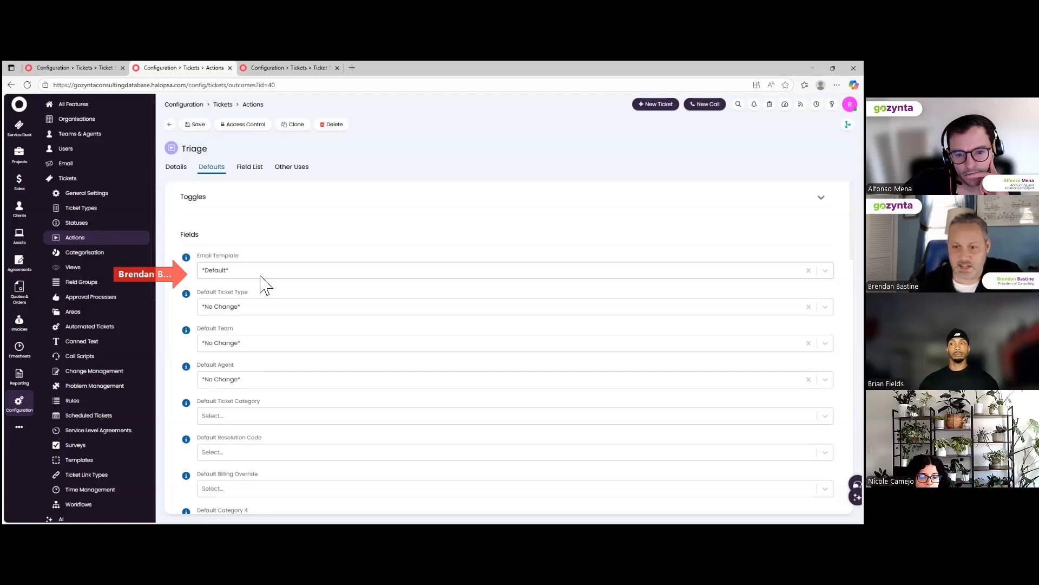
left_click(239, 273)
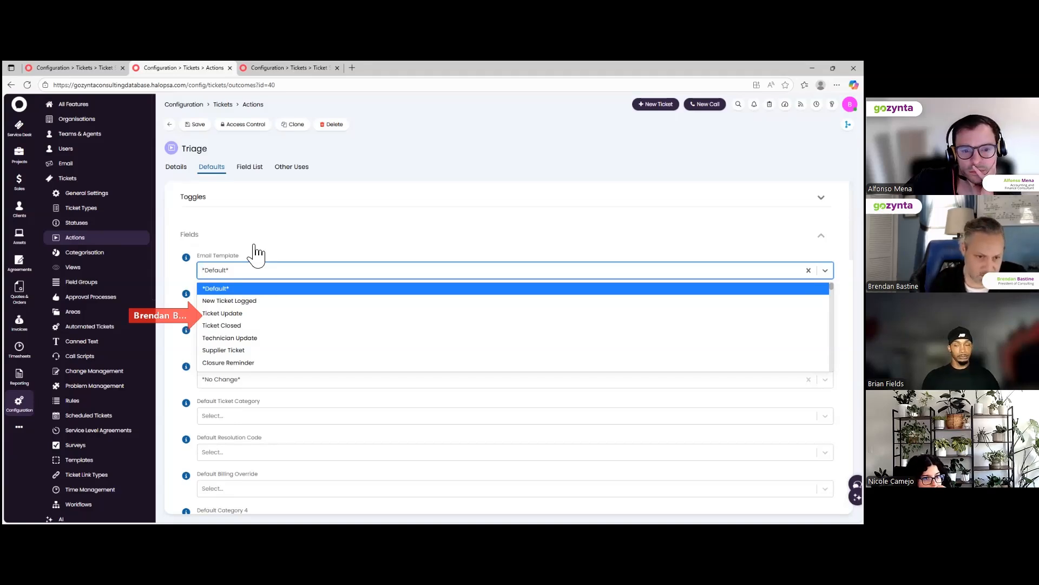
Filter templates by 'status', keep *Default*, and collapse Fields to reveal Email Fields.
type("status")
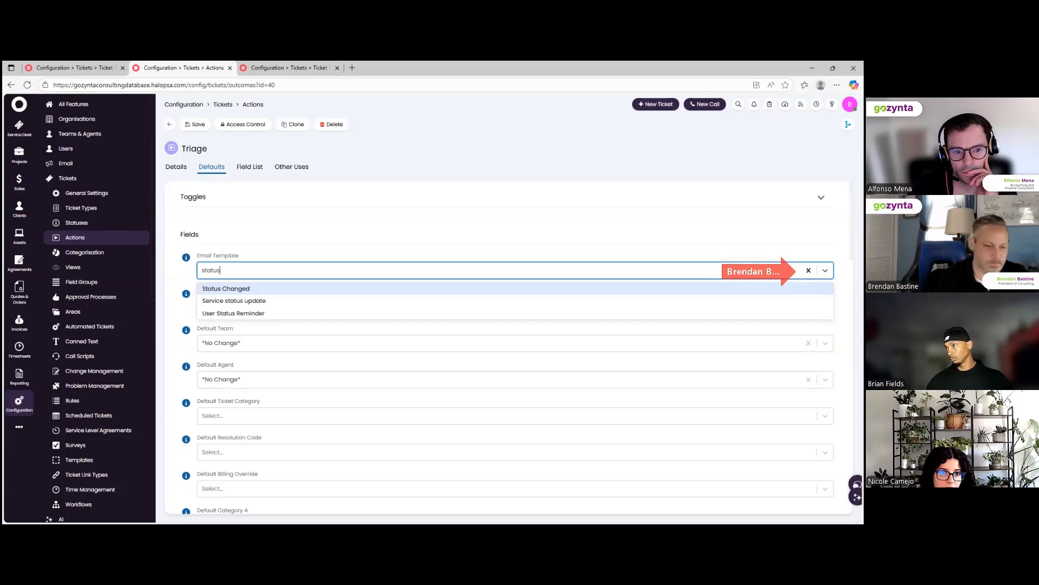
left_click(505, 233)
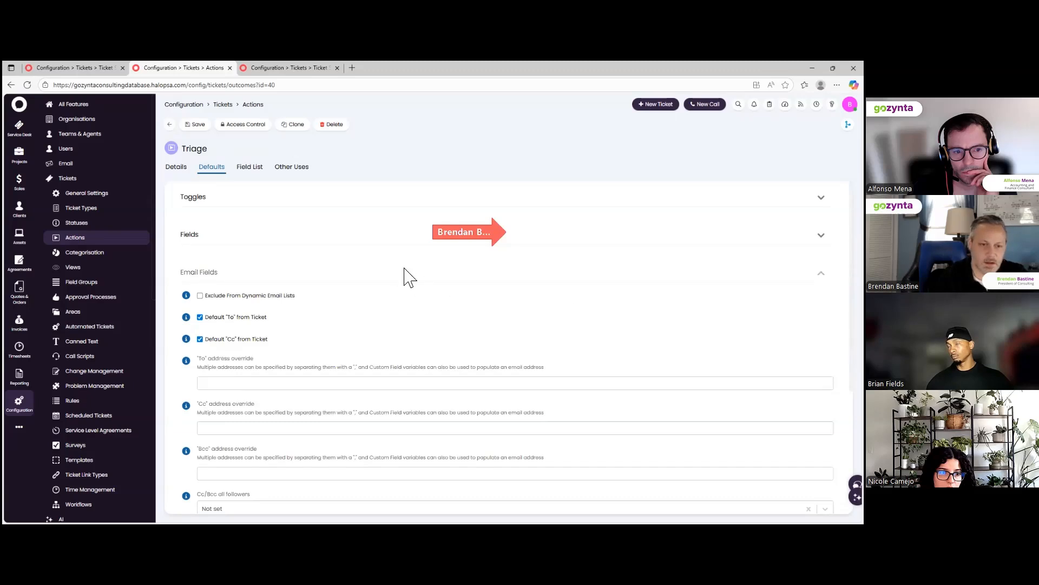
Expand the Defaults Fields section showing Ticket Type, Team and Agent at *No Change*.
left_click(192, 238)
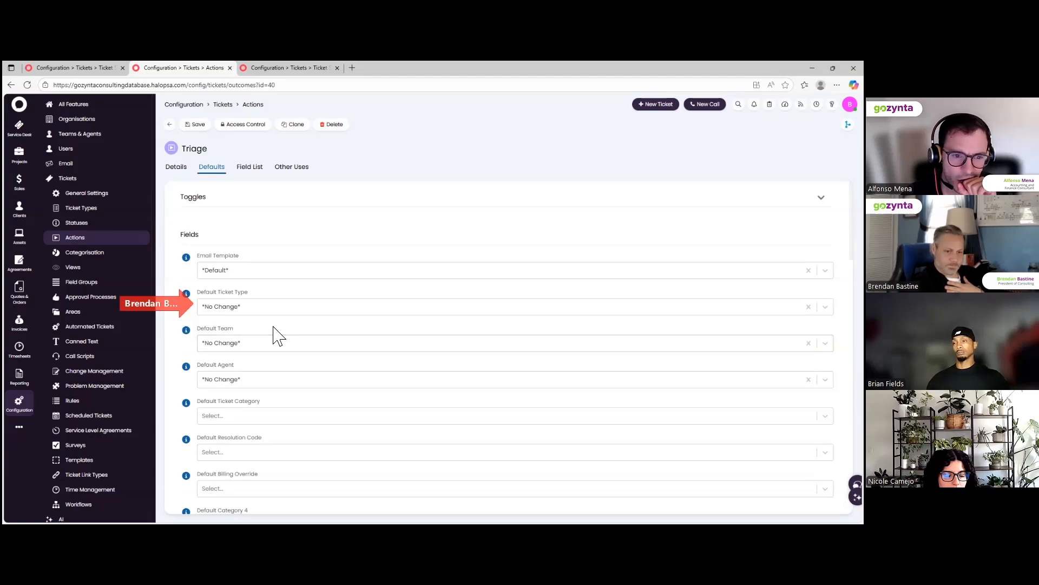
scroll(278, 335, "down", 3)
scroll(279, 330, "down", 3)
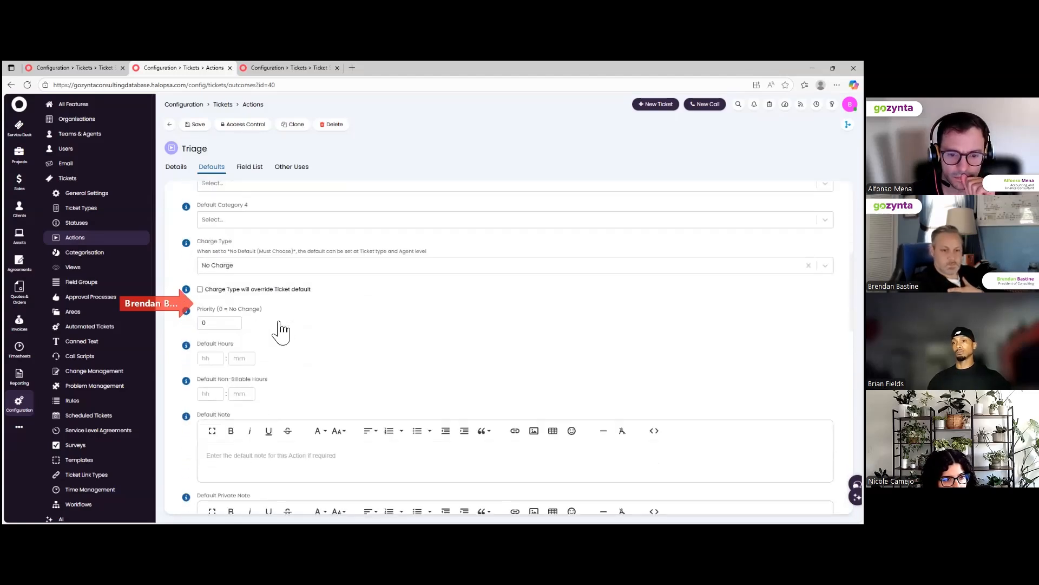
scroll(281, 331, "down", 1)
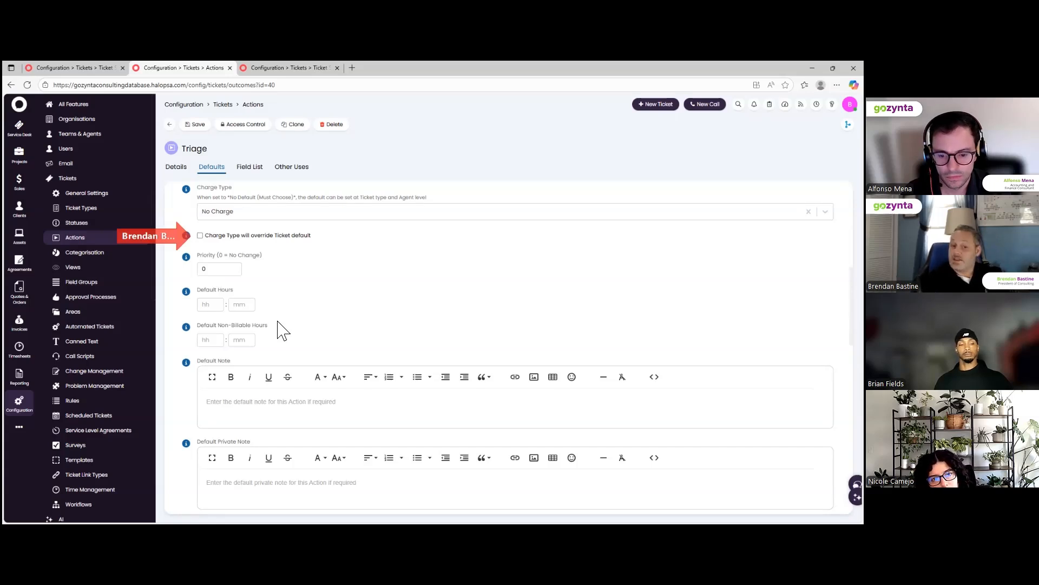
left_click(201, 235)
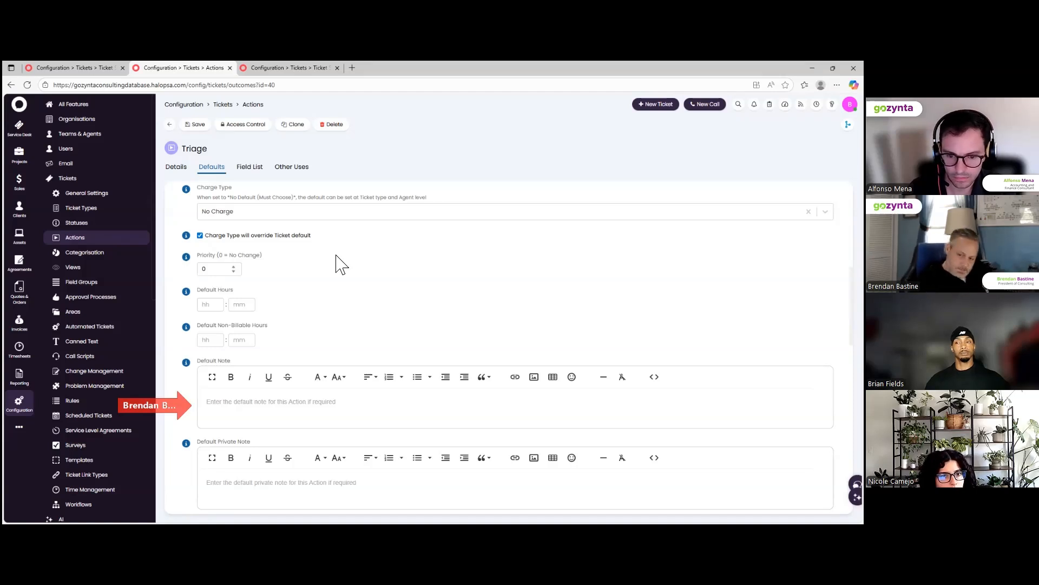
scroll(327, 279, "down", 3)
scroll(331, 274, "down", 2)
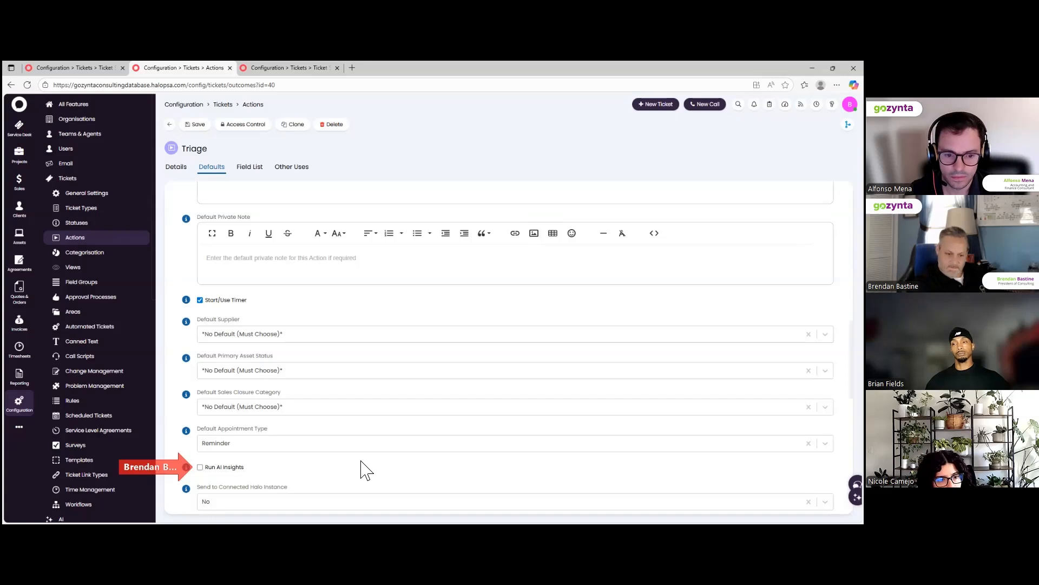
scroll(363, 468, "down", 4)
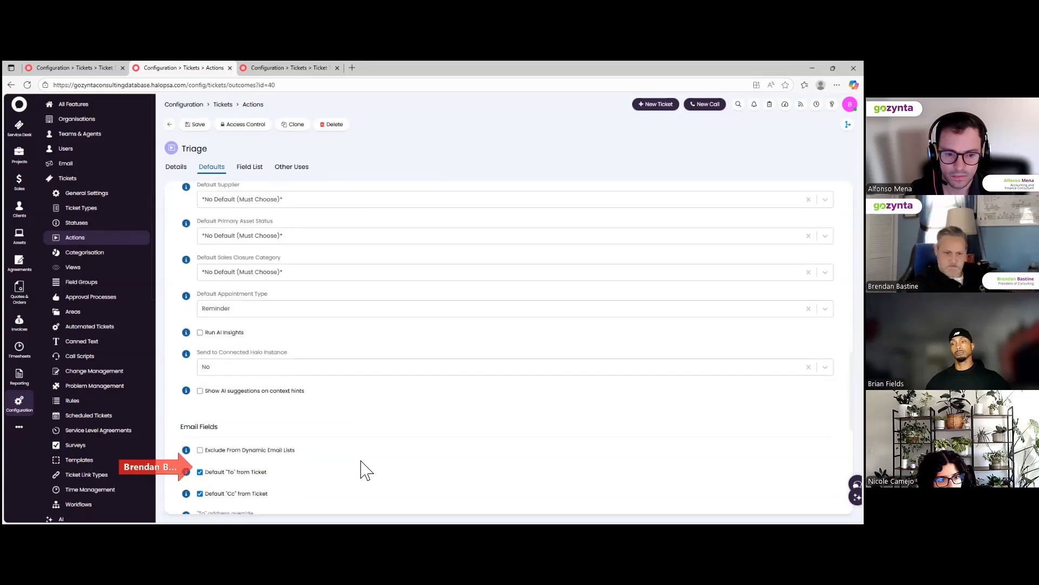
scroll(363, 469, "down", 1)
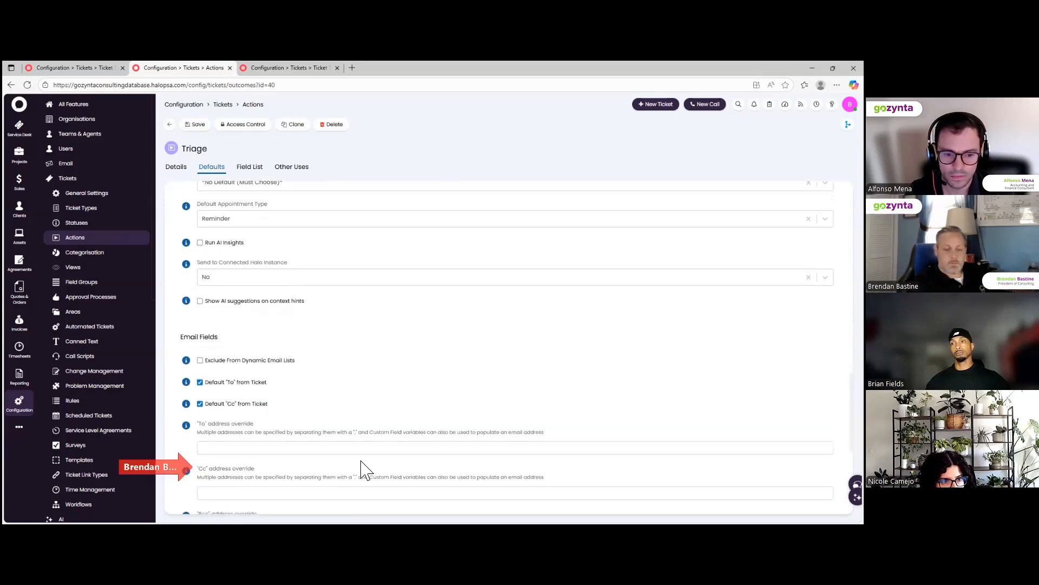
scroll(364, 468, "down", 1)
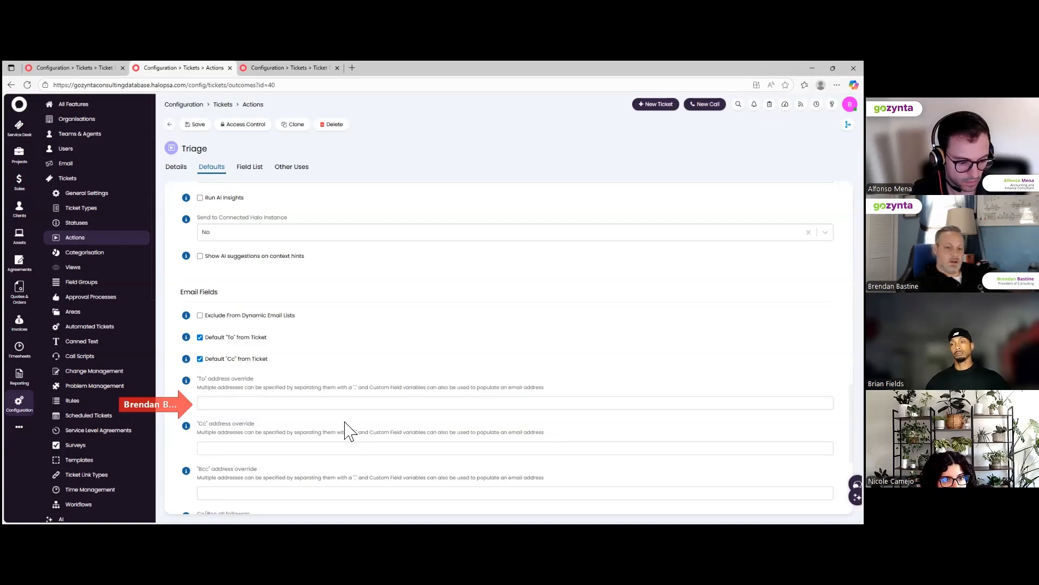
scroll(347, 430, "down", 3)
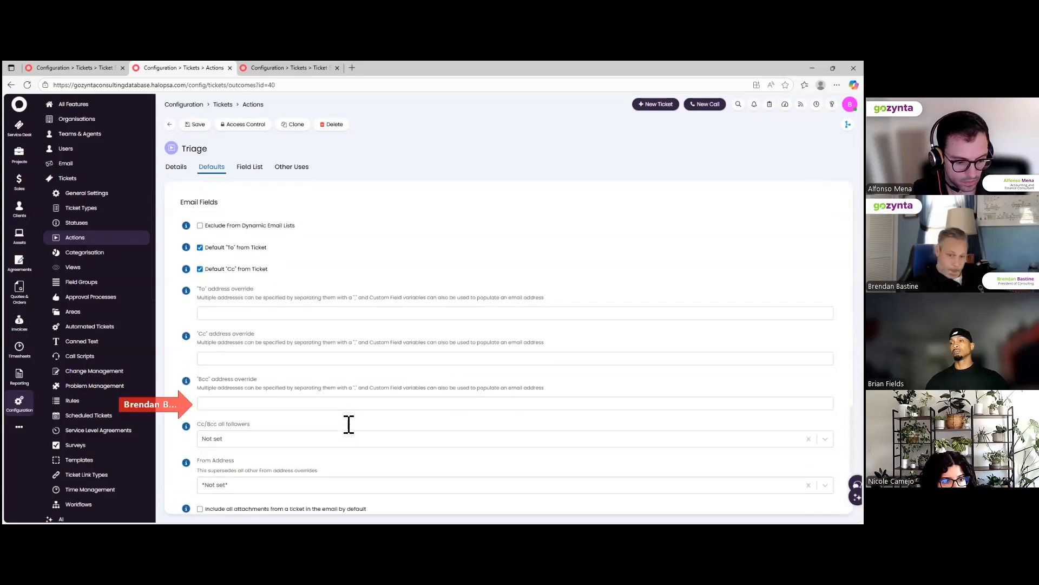
scroll(349, 431, "down", 2)
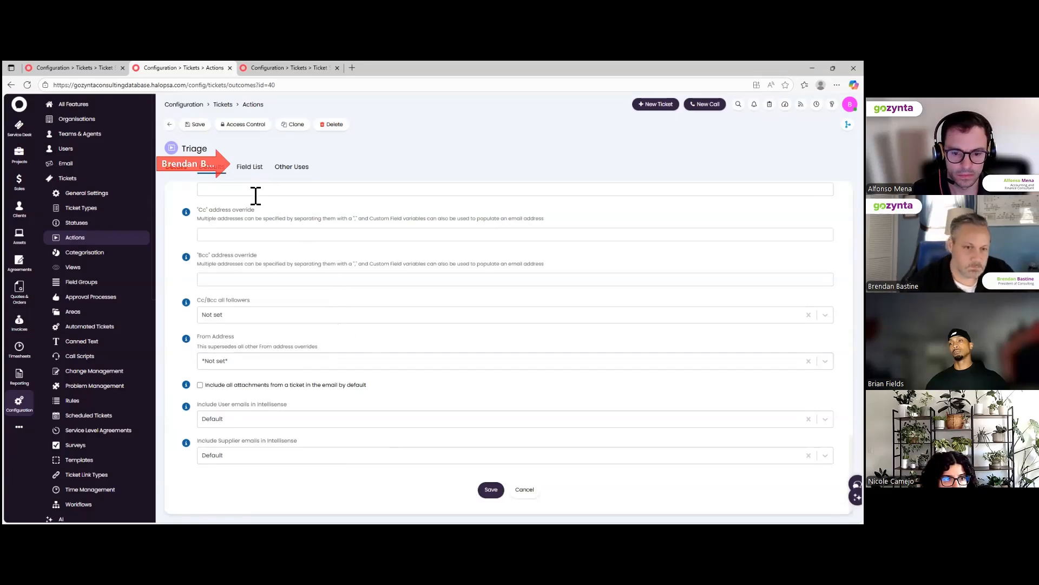
Save the Triage action, then move Status above Re-assign in the Field List.
left_click(250, 168)
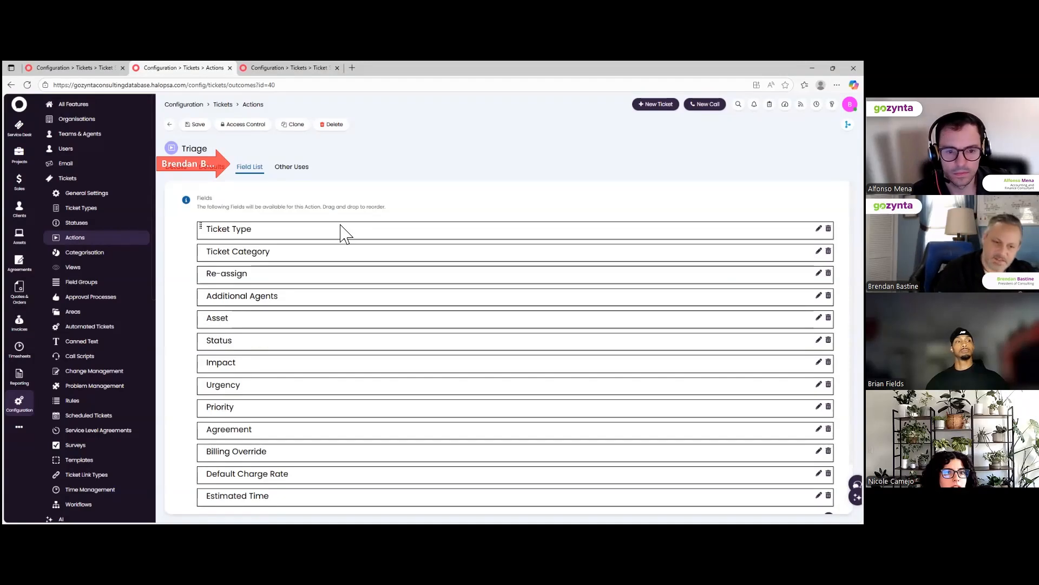
scroll(378, 406, "down", 2)
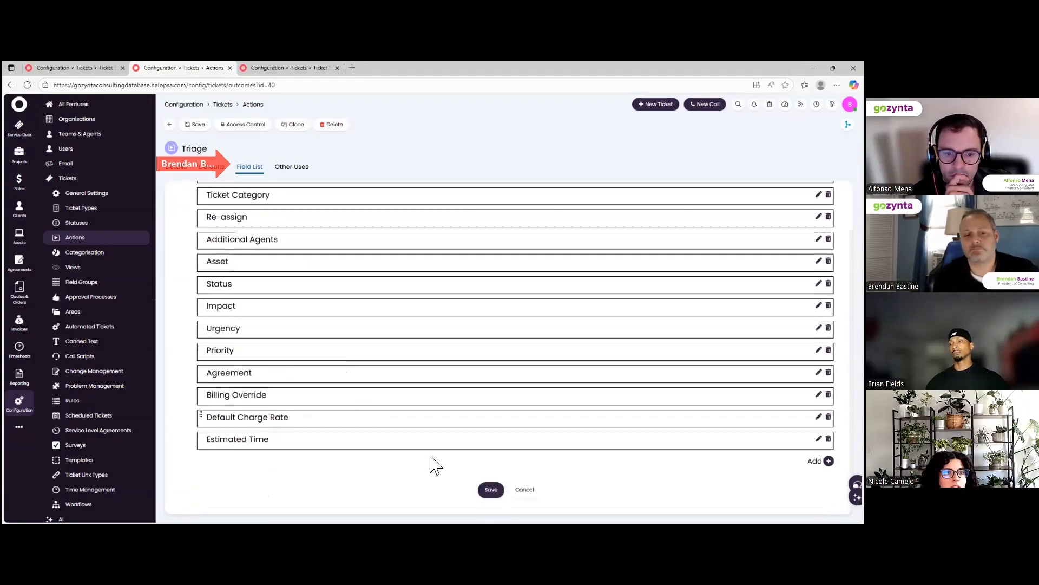
left_click(491, 491)
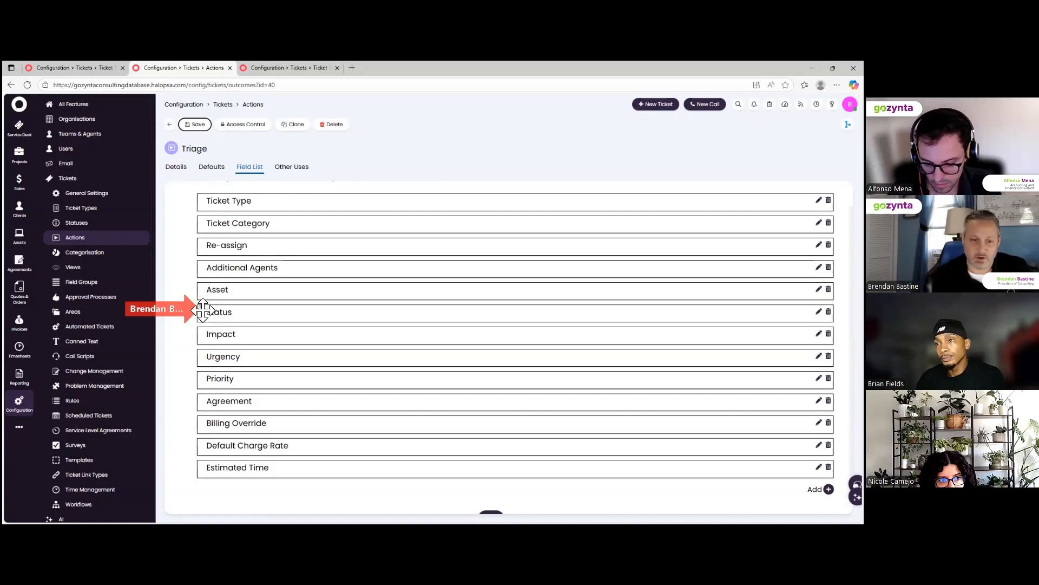
left_click_drag(203, 310, 211, 265)
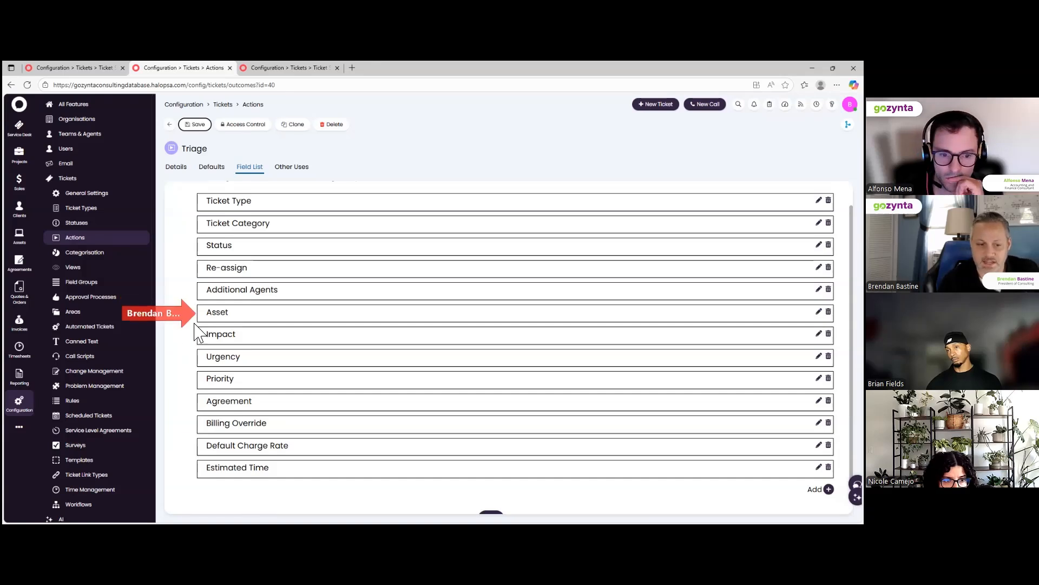
Drag the Asset field below Estimated Time so it ends the list.
left_click_drag(199, 309, 210, 443)
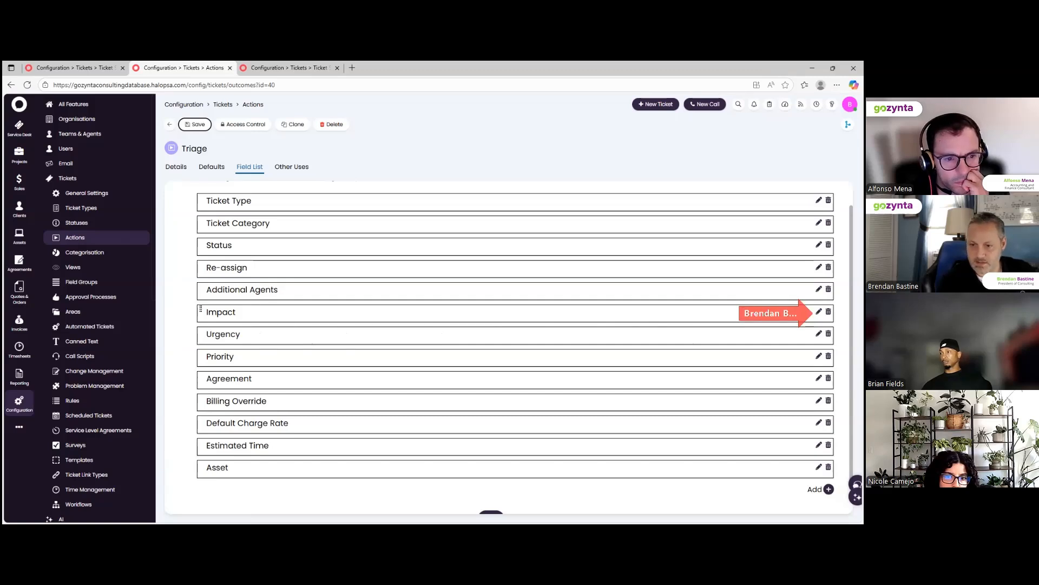
Set Impact's agent visibility to 'Visible - Required' and save.
left_click(818, 312)
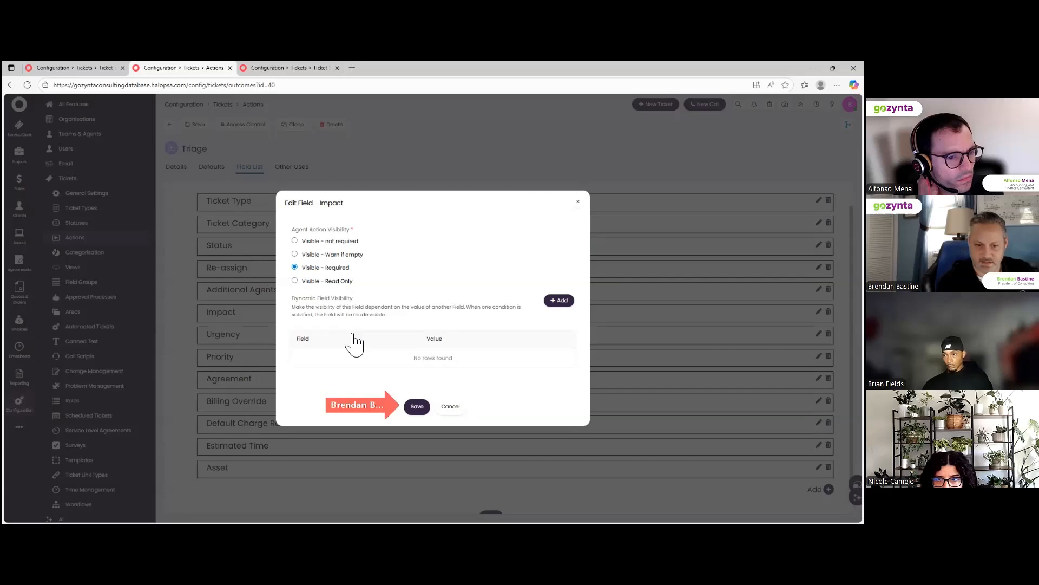
left_click(417, 406)
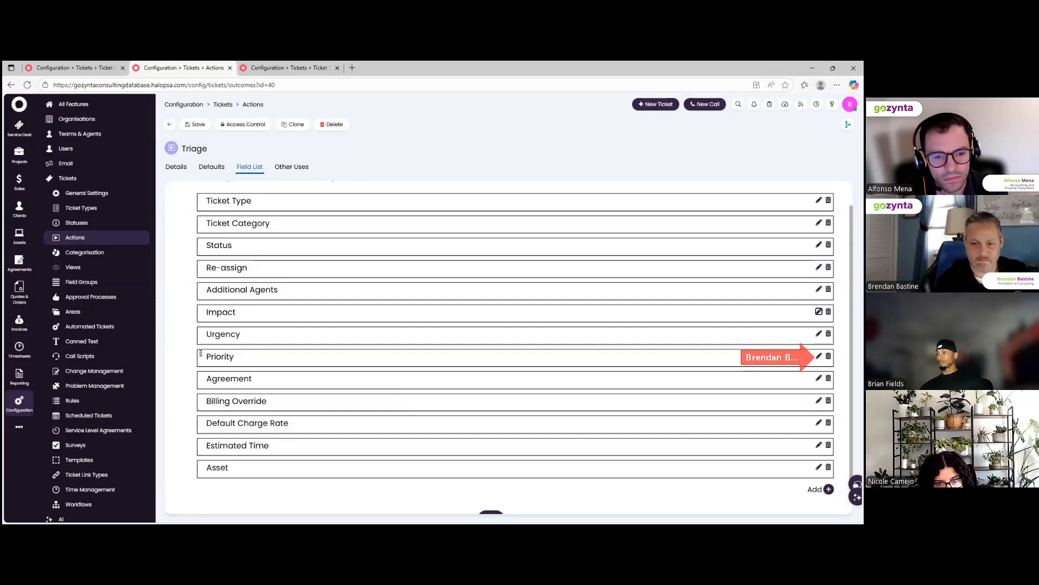
Set Priority's agent visibility to 'Visible - Read Only' and save.
left_click(819, 357)
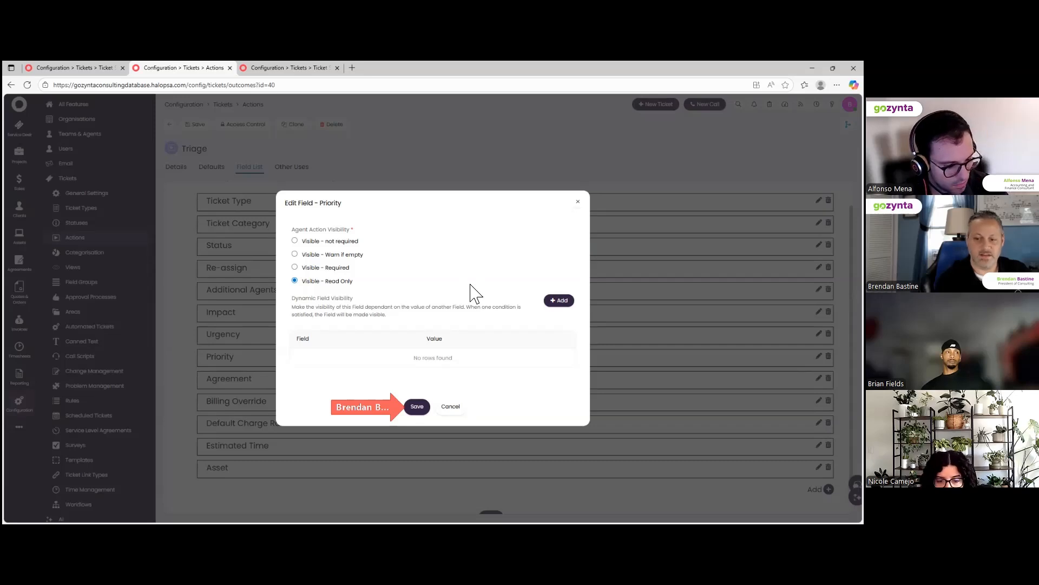
left_click(417, 406)
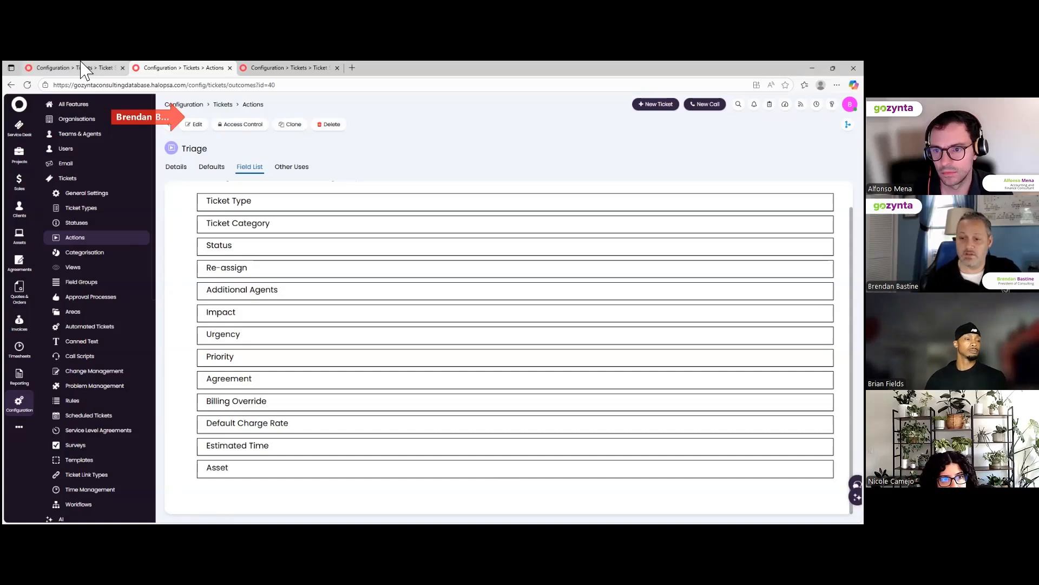
mouse_move(80, 70)
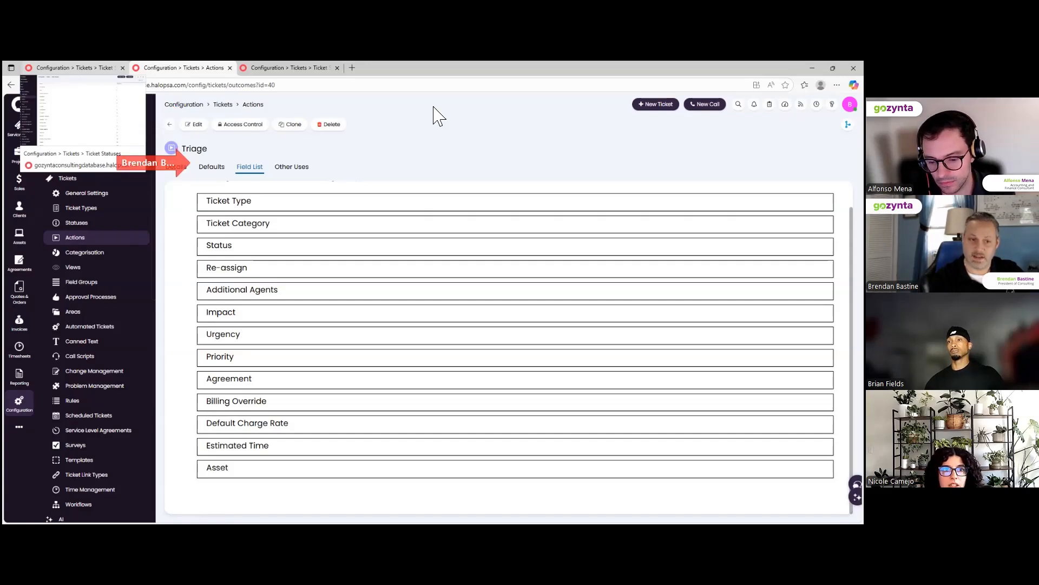
Put the Triage action's Defaults into edit mode and review Email Fields, with Exclude From Dynamic Email Lists unchecked.
left_click(211, 167)
scroll(260, 276, "down", 3)
scroll(256, 295, "down", 10)
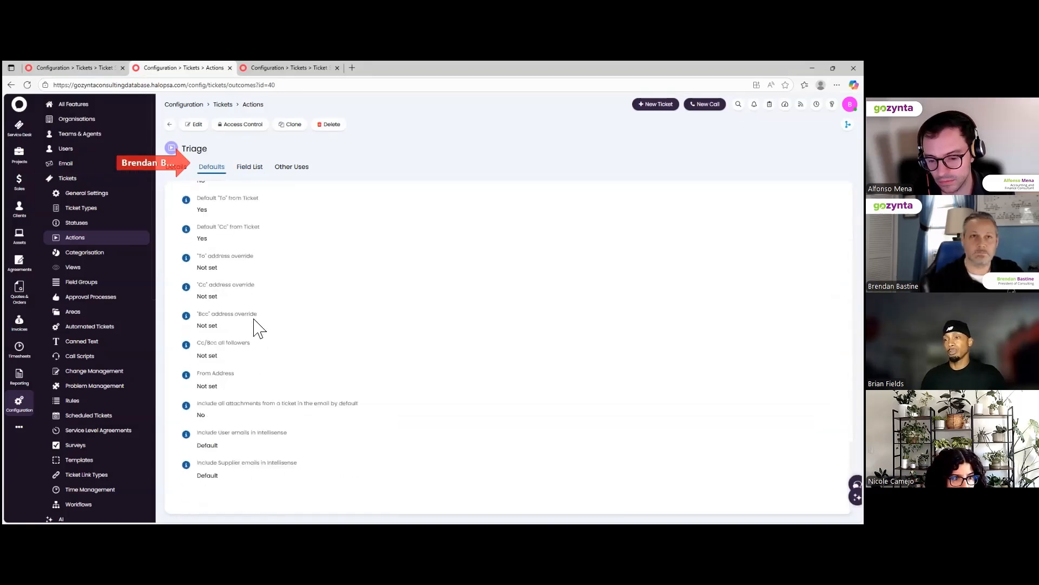
left_click(194, 124)
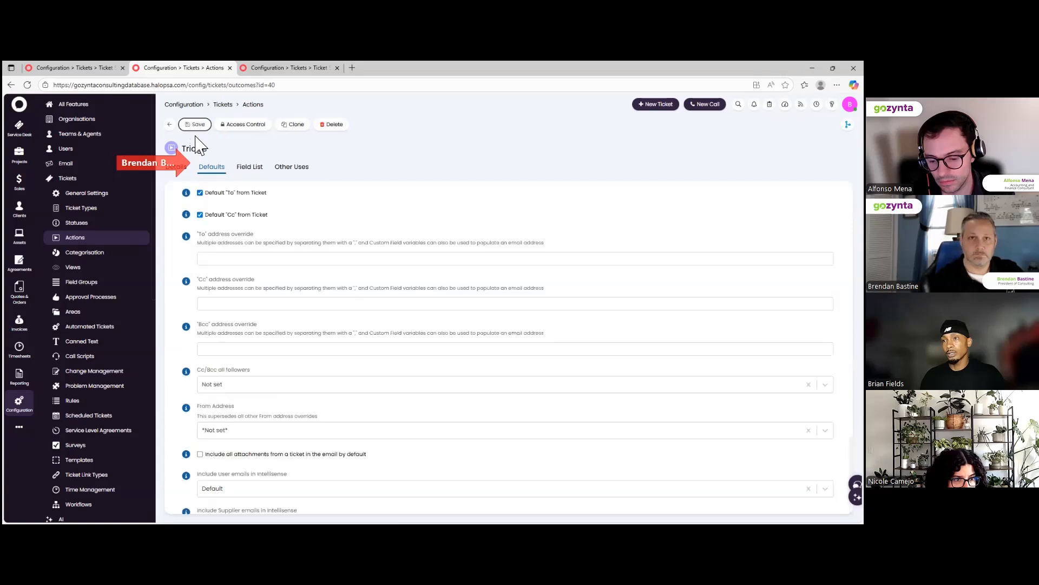
scroll(242, 242, "down", 2)
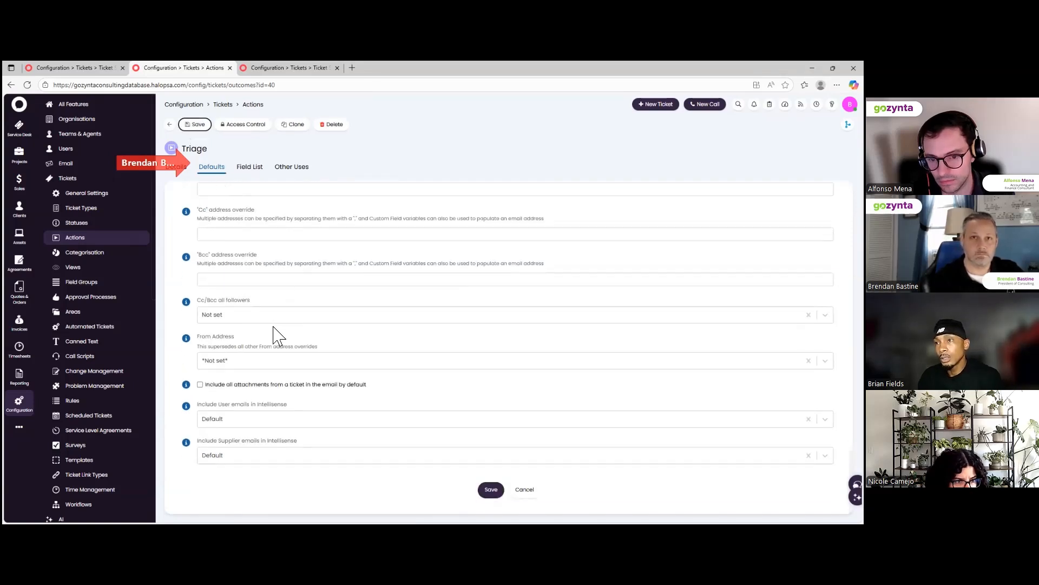
scroll(273, 336, "up", 2)
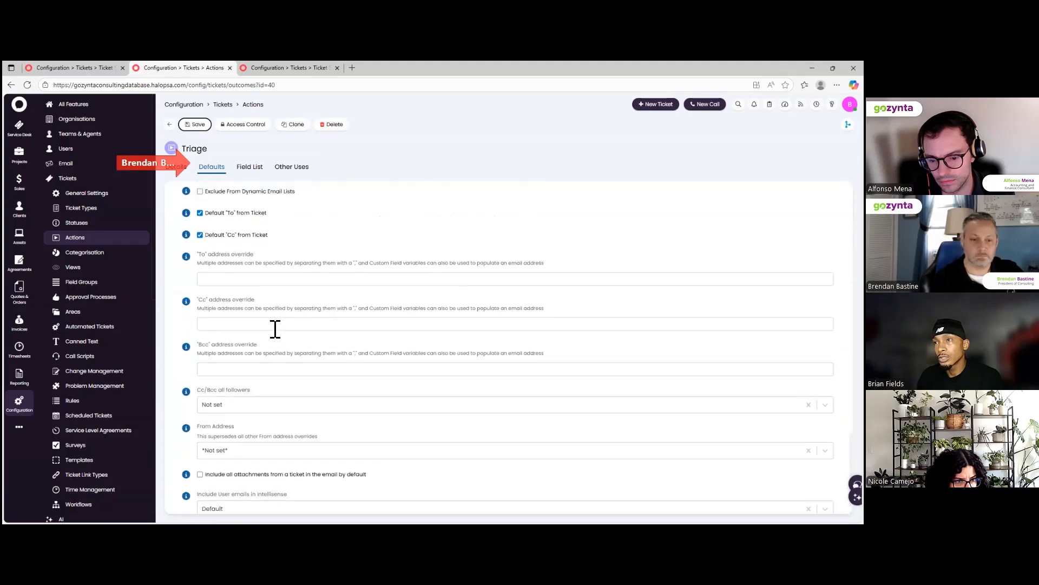
scroll(275, 328, "up", 3)
scroll(274, 334, "up", 2)
scroll(274, 334, "down", 5)
scroll(274, 334, "up", 3)
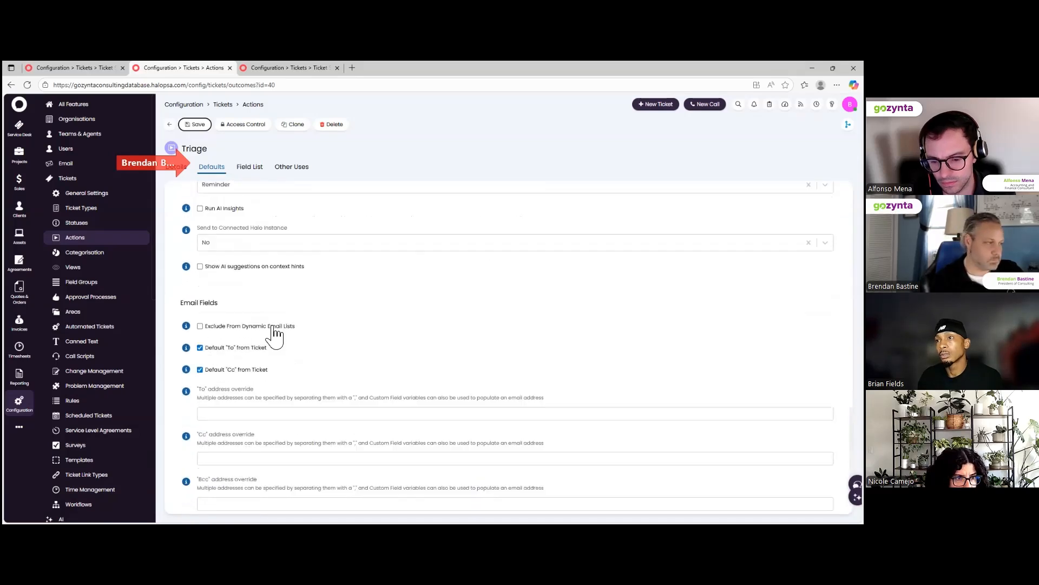
scroll(273, 327, "up", 1)
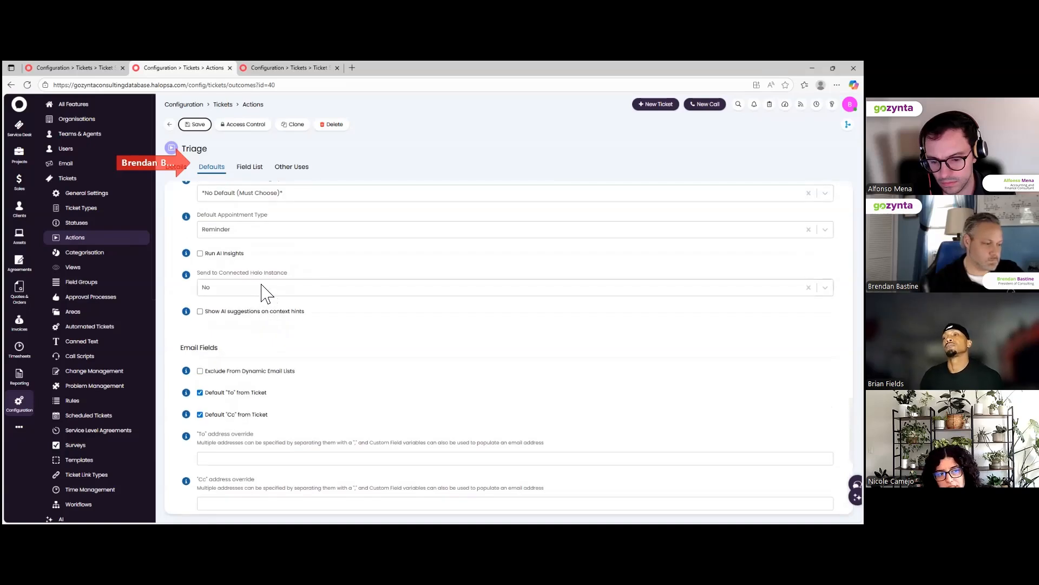